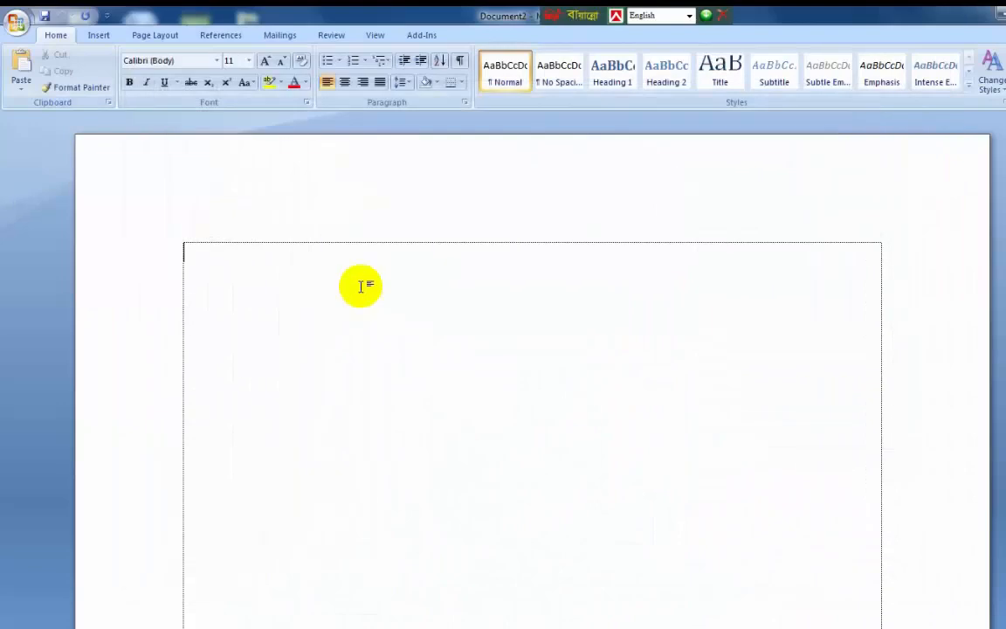
- Draw a can shape about 3.22" high and 2.38" wide near the page's upper-left corner
{"action": "left_click", "coordinate": [94, 36]}
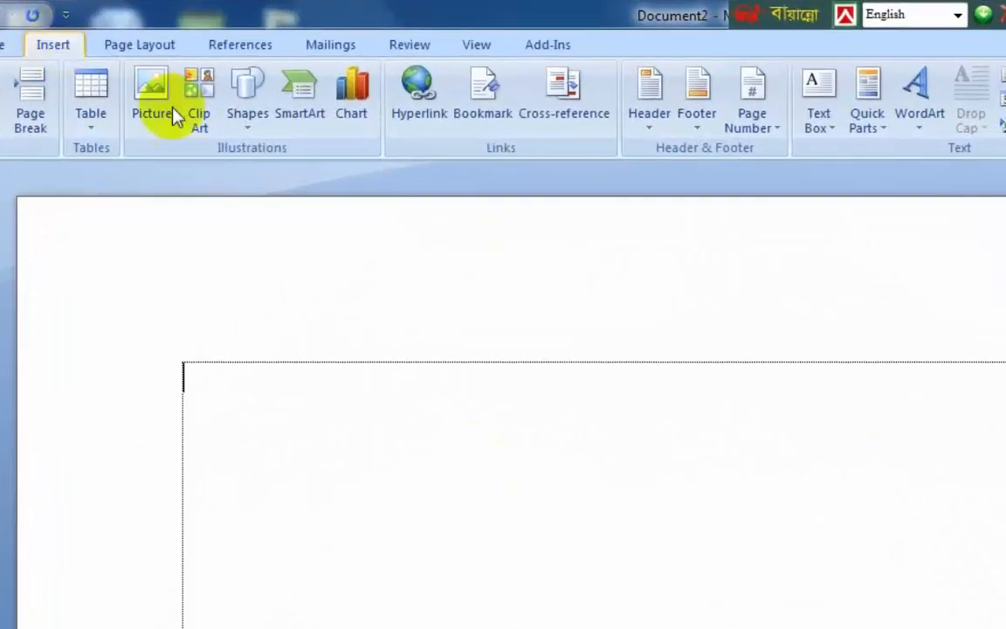
{"action": "left_click", "coordinate": [247, 103]}
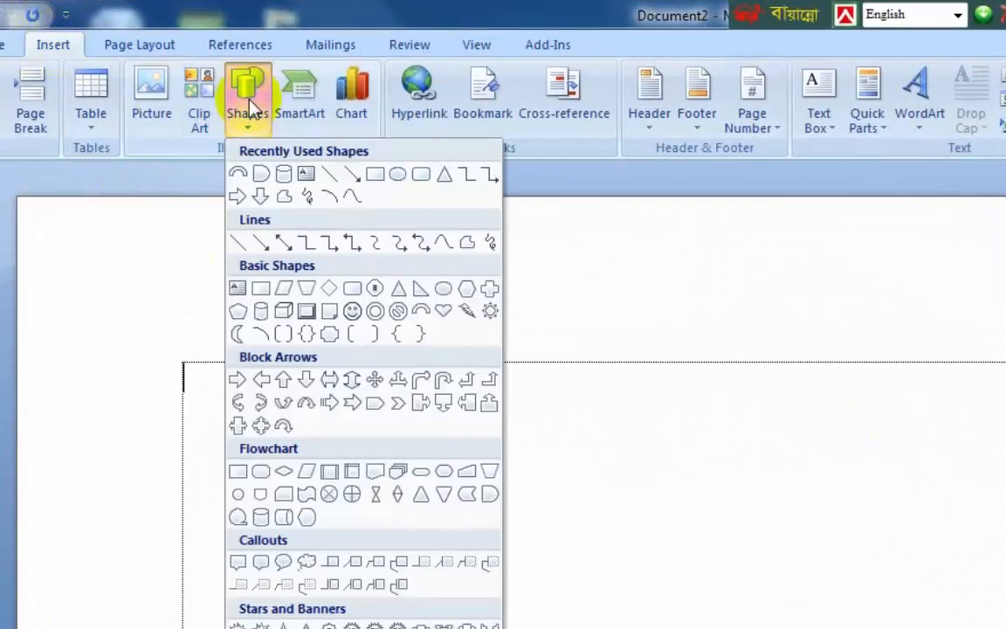
{"action": "left_click", "coordinate": [260, 519]}
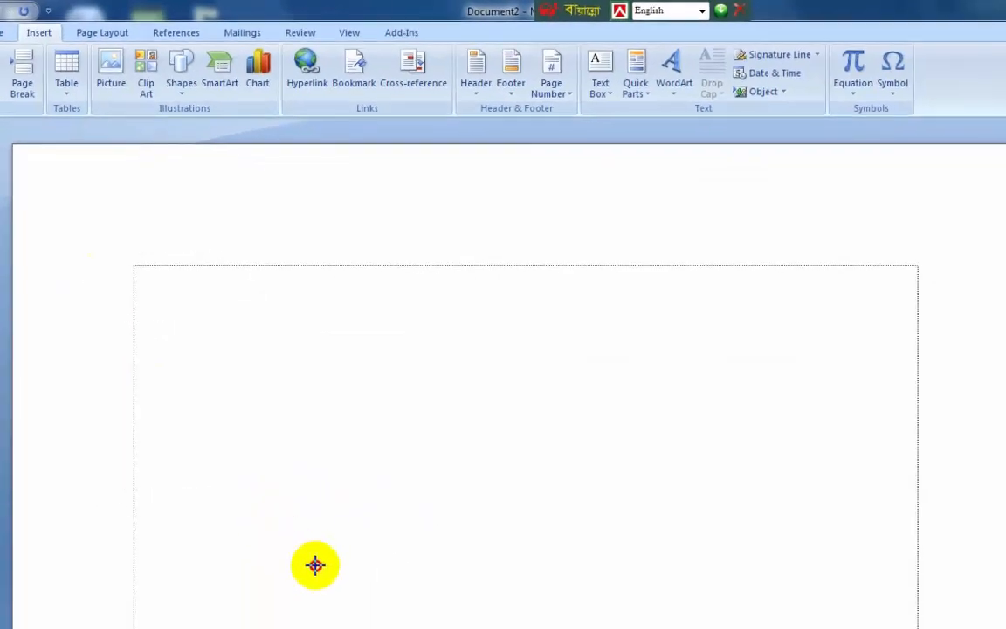
{"action": "left_click_drag", "start_coordinate": [363, 614], "coordinate": [376, 626]}
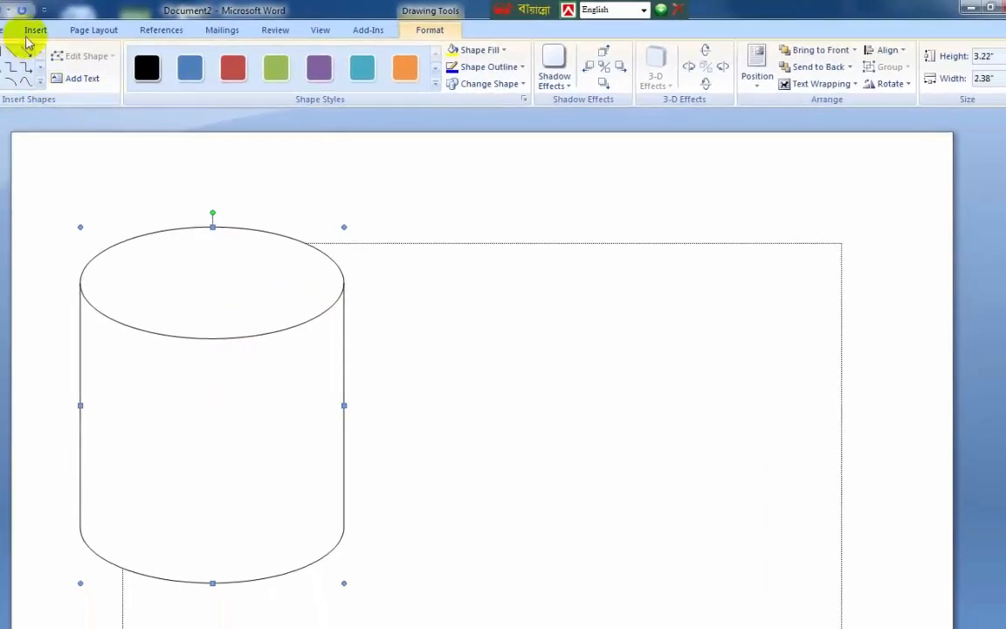
- Draw a block arc about 1.6" wide in the empty area beside the can
{"action": "left_click", "coordinate": [27, 35]}
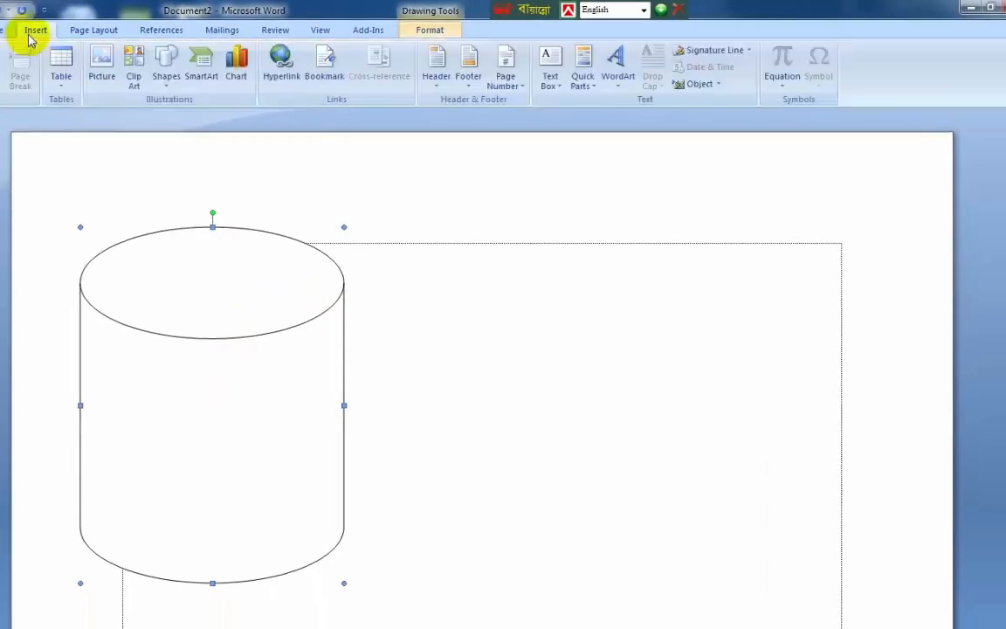
{"action": "left_click", "coordinate": [167, 63]}
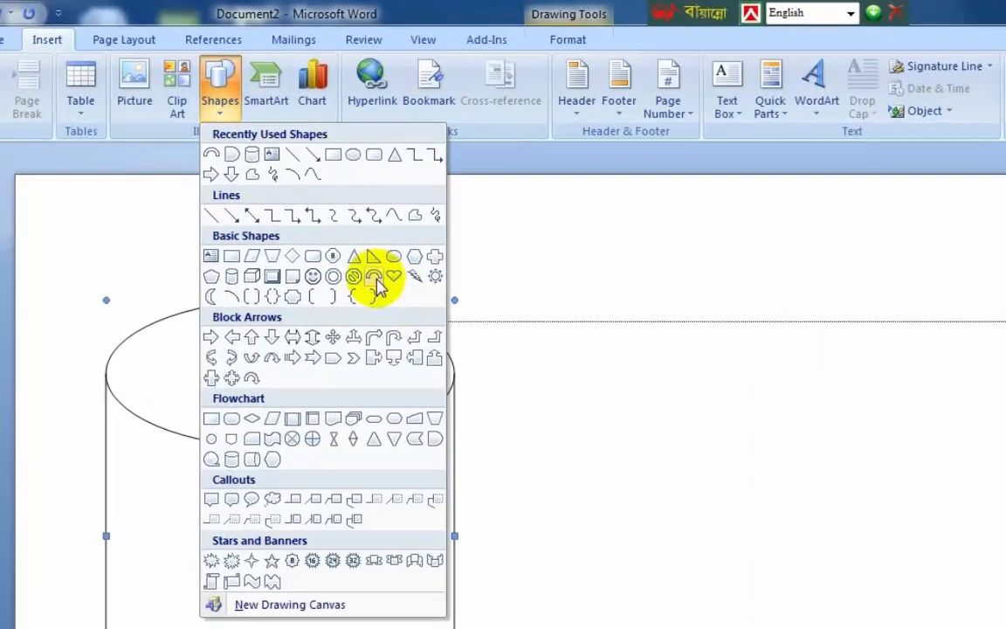
{"action": "left_click", "coordinate": [284, 214]}
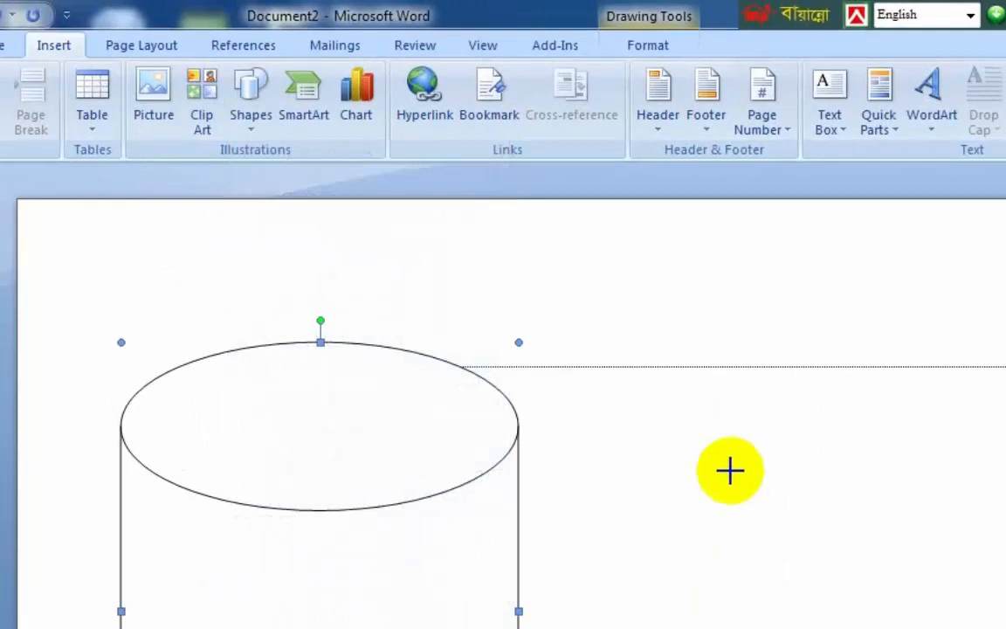
{"action": "mouse_move", "coordinate": [736, 475]}
{"action": "left_mouse_down"}
{"action": "mouse_move", "coordinate": [884, 602]}
{"action": "mouse_move", "coordinate": [944, 624]}
{"action": "mouse_move", "coordinate": [1004, 624]}
{"action": "mouse_move", "coordinate": [1004, 611]}
{"action": "left_mouse_up"}
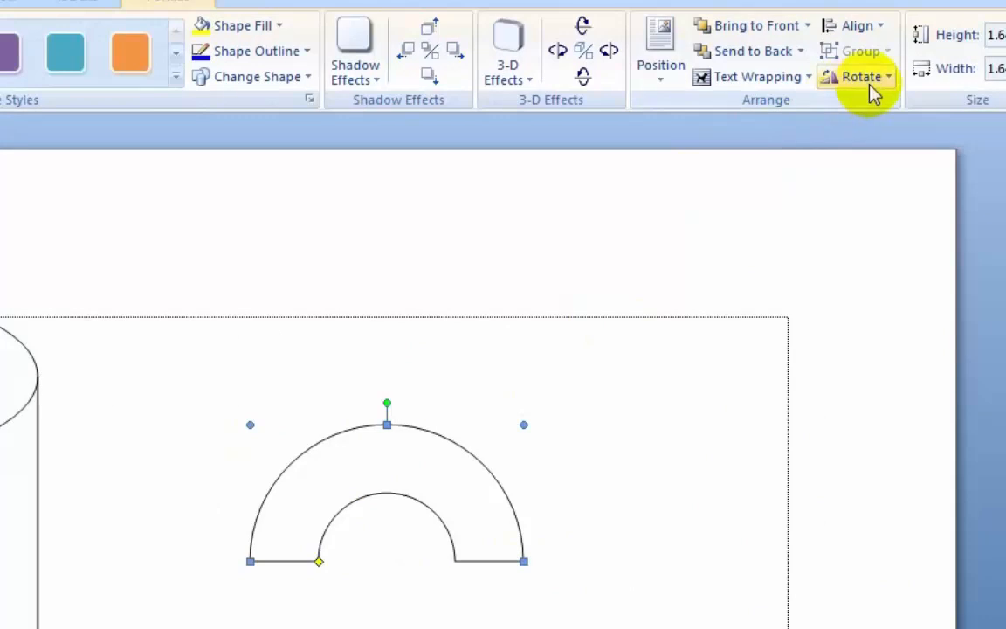
- Rotate the block arc right 90° and place it against the can's right side as a mug handle
{"action": "left_click_drag", "start_coordinate": [375, 392], "coordinate": [361, 197]}
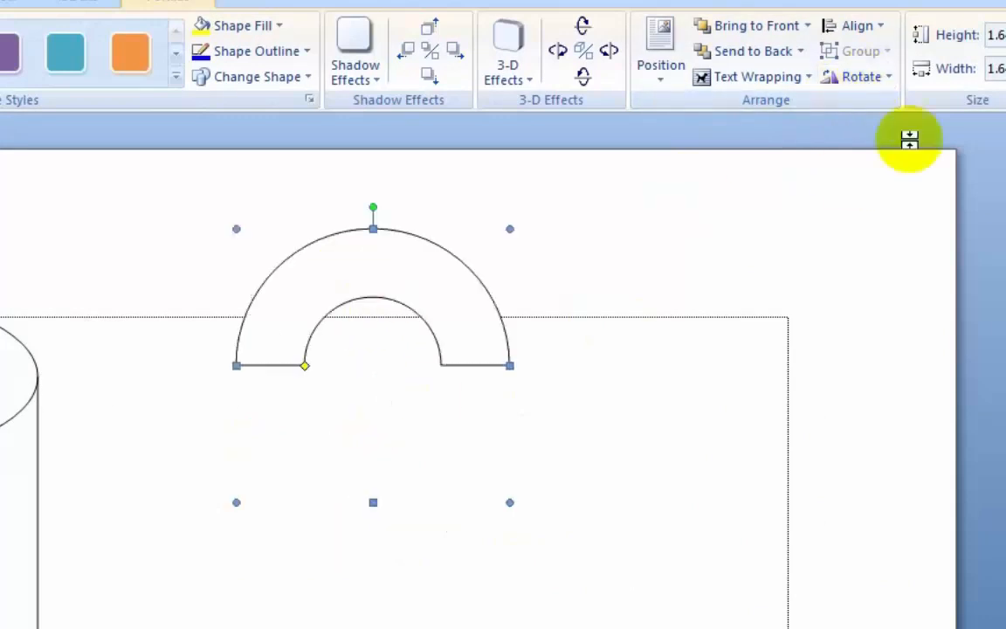
{"action": "left_click", "coordinate": [882, 79]}
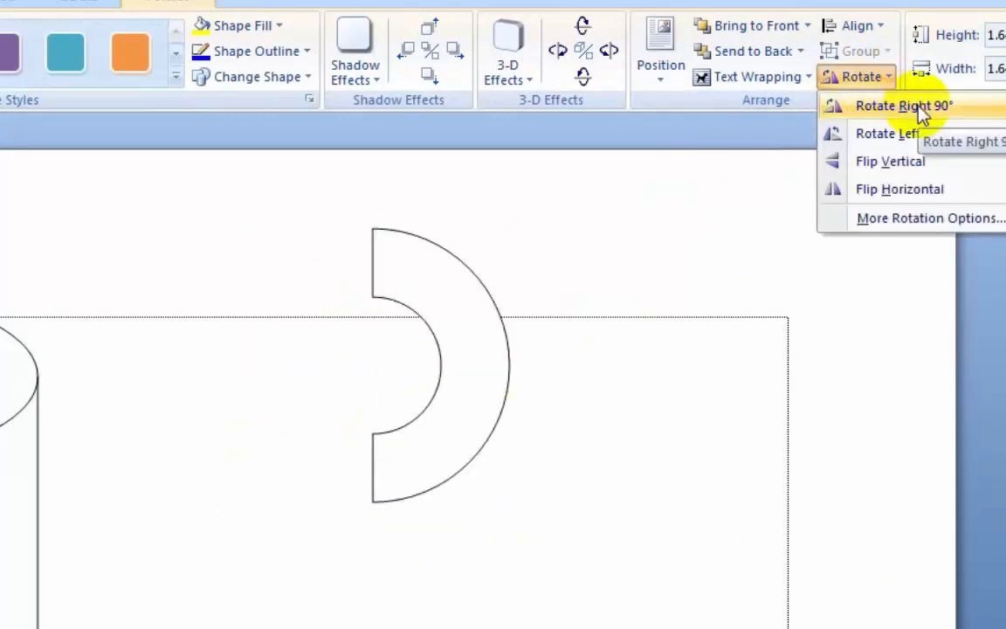
{"action": "left_click", "coordinate": [917, 108]}
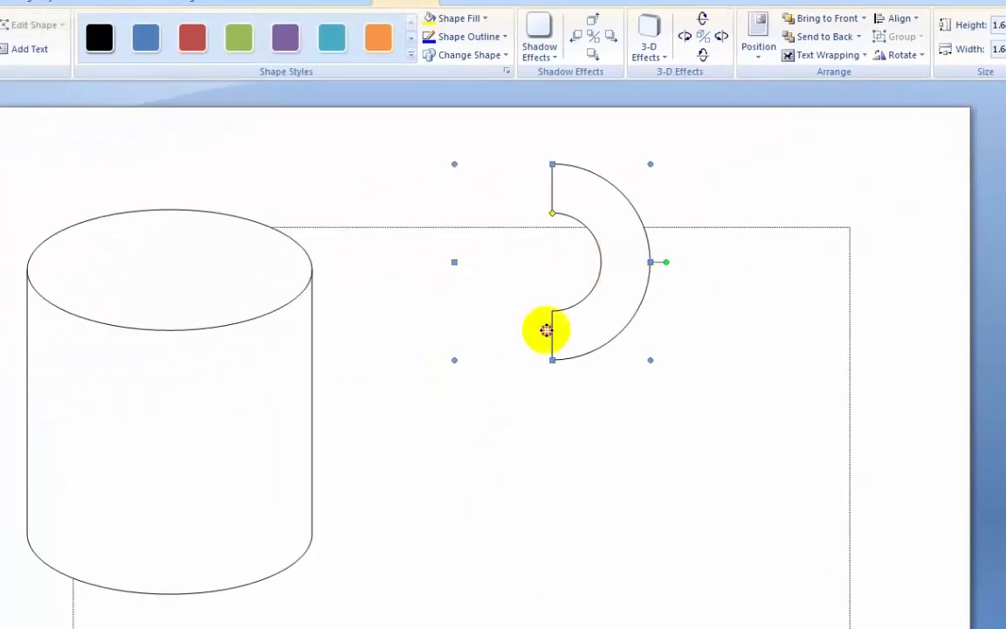
{"action": "left_click_drag", "start_coordinate": [546, 330], "coordinate": [378, 396]}
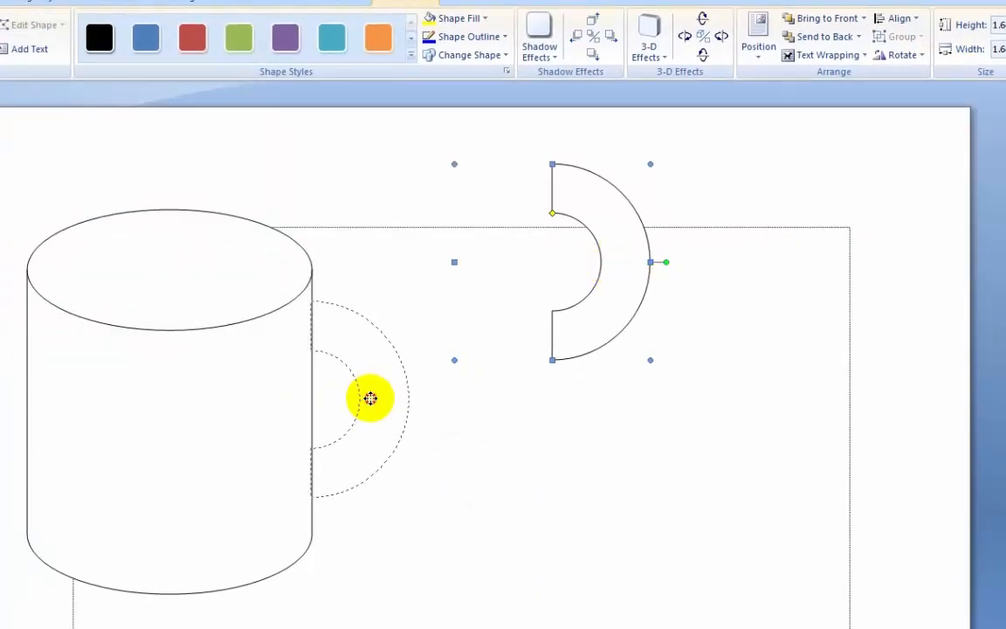
{"action": "left_click_drag", "start_coordinate": [373, 398], "coordinate": [374, 398]}
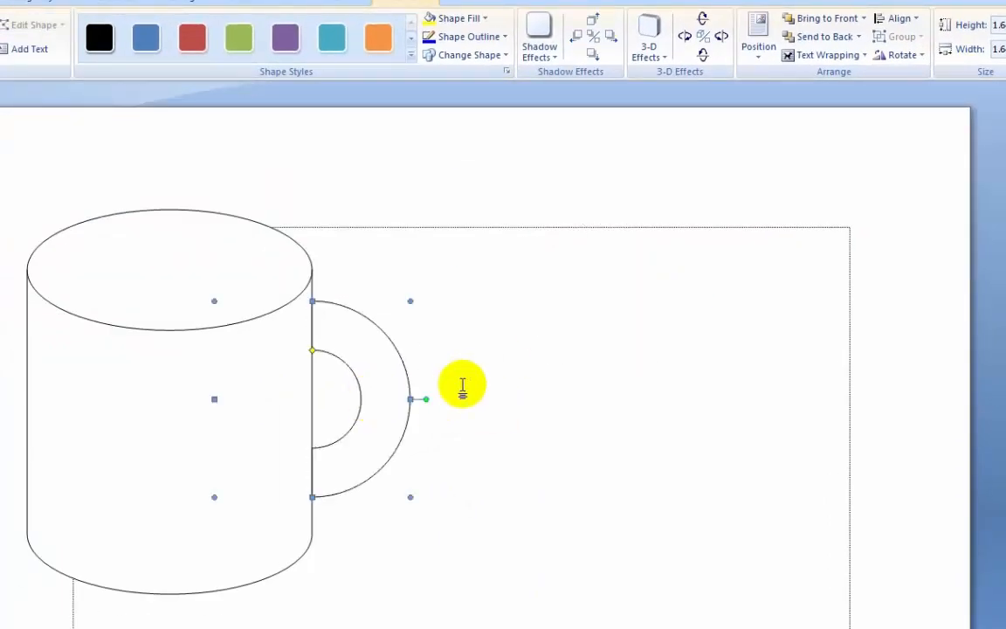
- Draw an oval about 0.74" high and 2.19" wide inside the can's top rim
{"action": "left_click", "coordinate": [190, 310]}
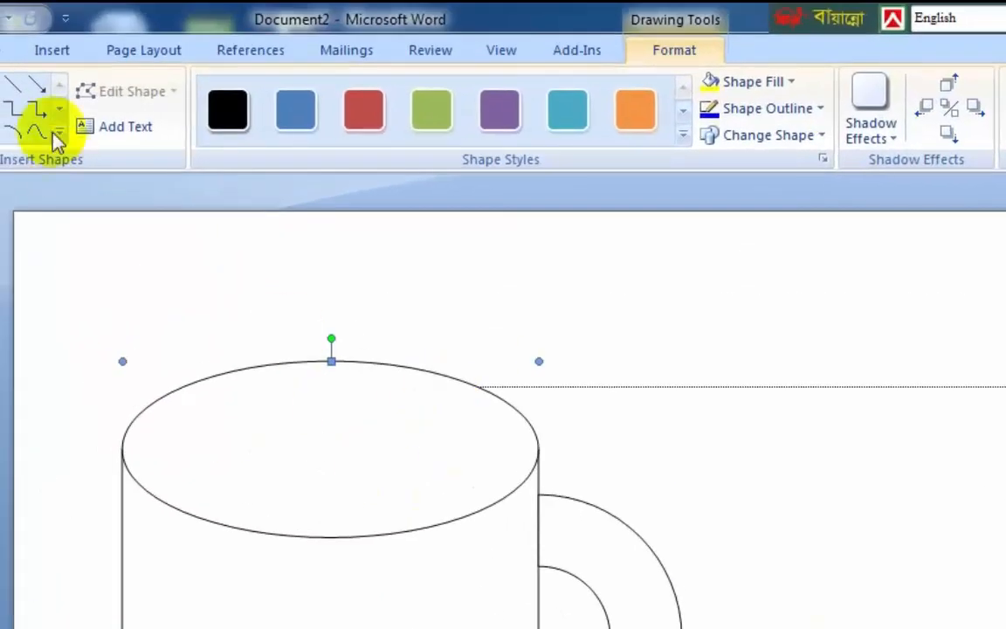
{"action": "left_click", "coordinate": [50, 51]}
{"action": "left_click", "coordinate": [259, 105]}
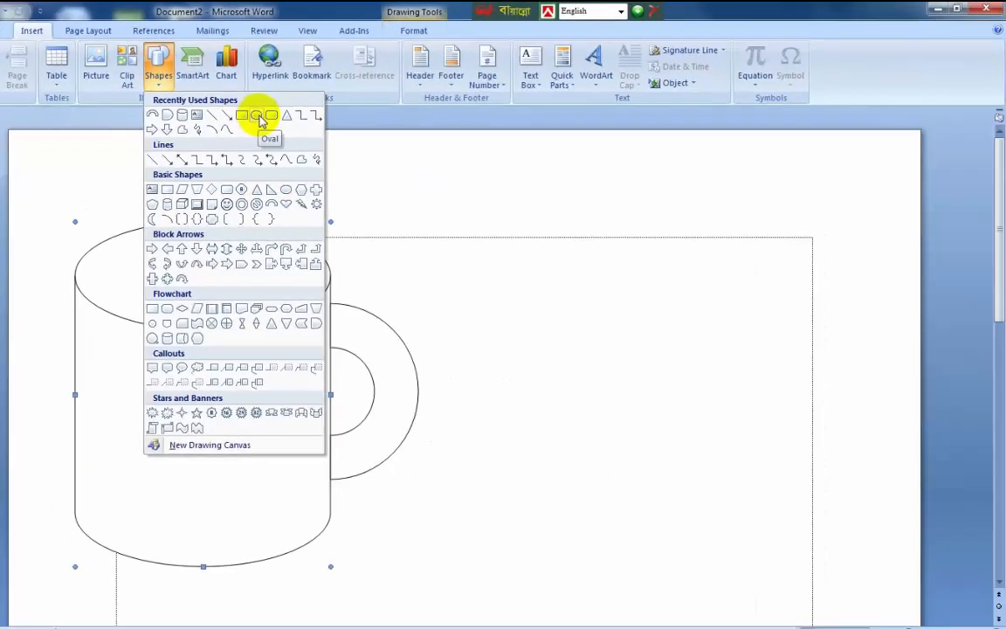
{"action": "left_click", "coordinate": [257, 116]}
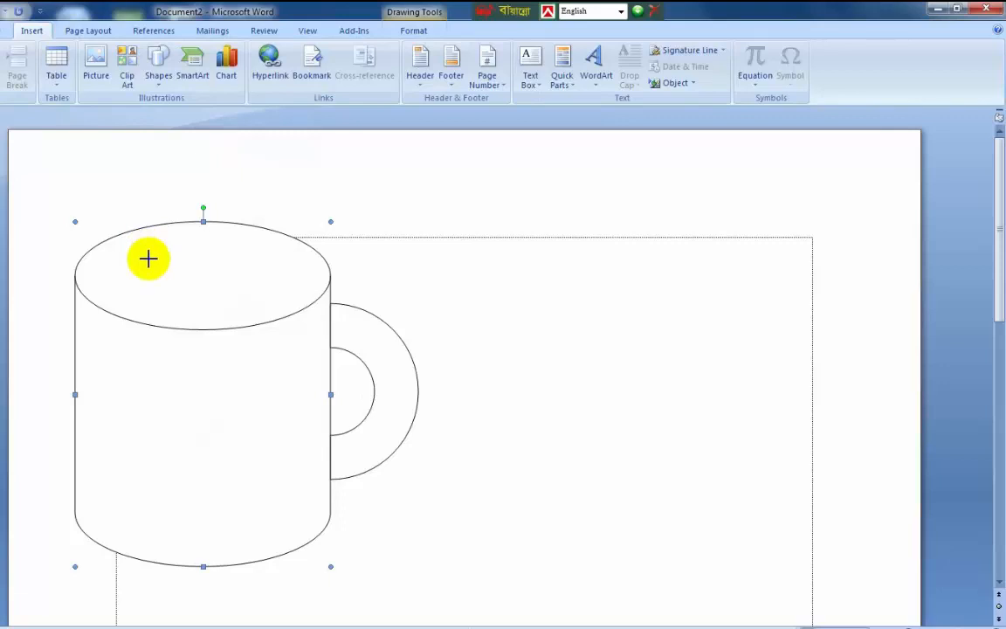
{"action": "mouse_move", "coordinate": [87, 249]}
{"action": "left_mouse_down"}
{"action": "mouse_move", "coordinate": [205, 298]}
{"action": "mouse_move", "coordinate": [286, 308]}
{"action": "mouse_move", "coordinate": [323, 329]}
{"action": "left_mouse_up"}
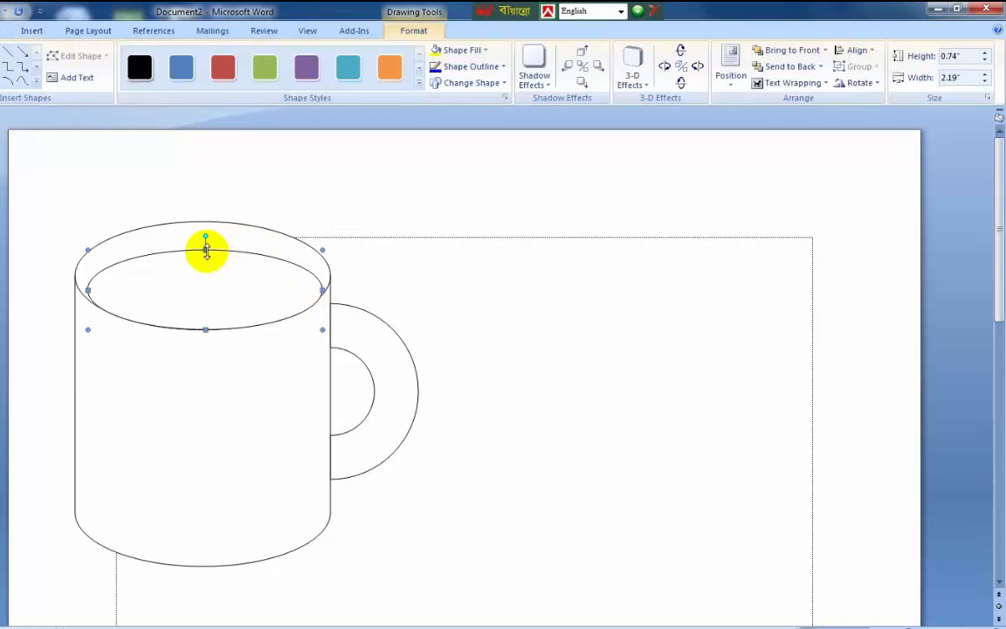
- Resize the oval to about 1.01" high and 2.38" wide so it matches the can's rim
{"action": "left_click_drag", "start_coordinate": [204, 223], "coordinate": [205, 222]}
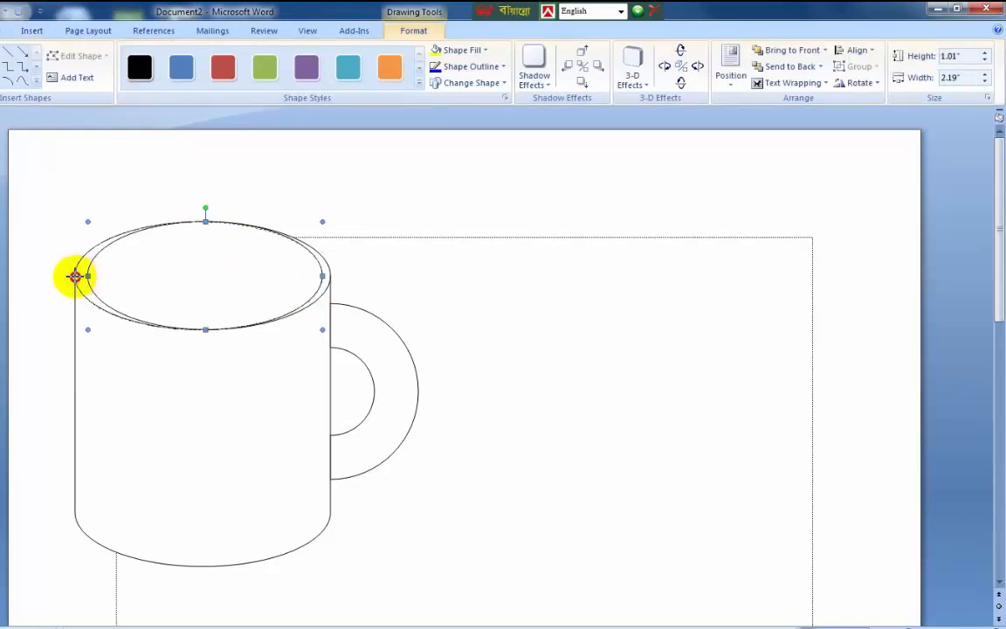
{"action": "left_click_drag", "start_coordinate": [75, 276], "coordinate": [75, 277]}
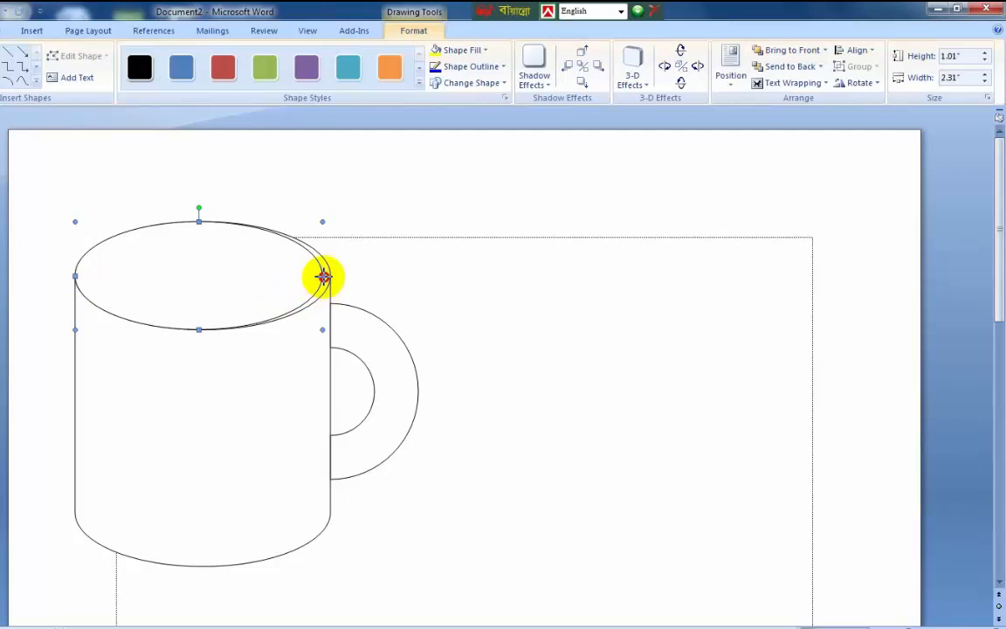
{"action": "left_click_drag", "start_coordinate": [332, 276], "coordinate": [331, 276]}
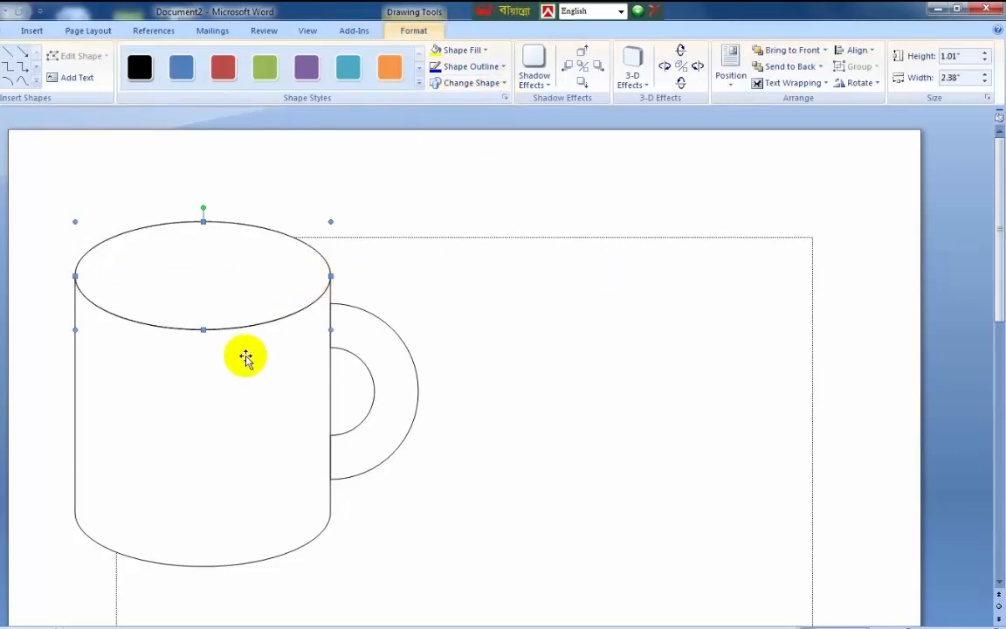
- Fill the rim oval with the diagonal blue light-variation gradient that is darkest at the upper left
{"action": "left_click", "coordinate": [446, 49]}
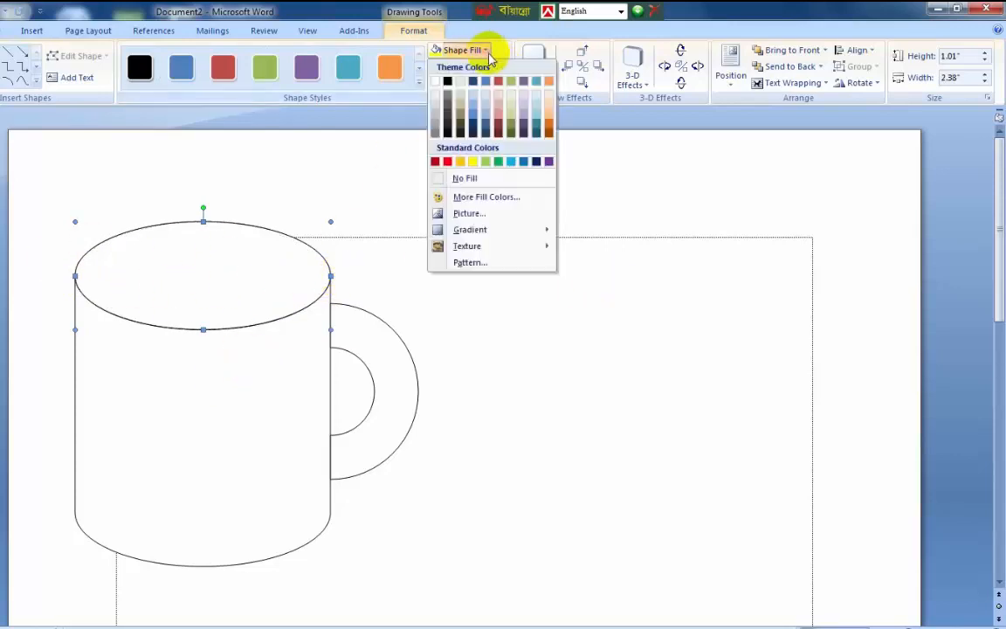
{"action": "mouse_move", "coordinate": [494, 232]}
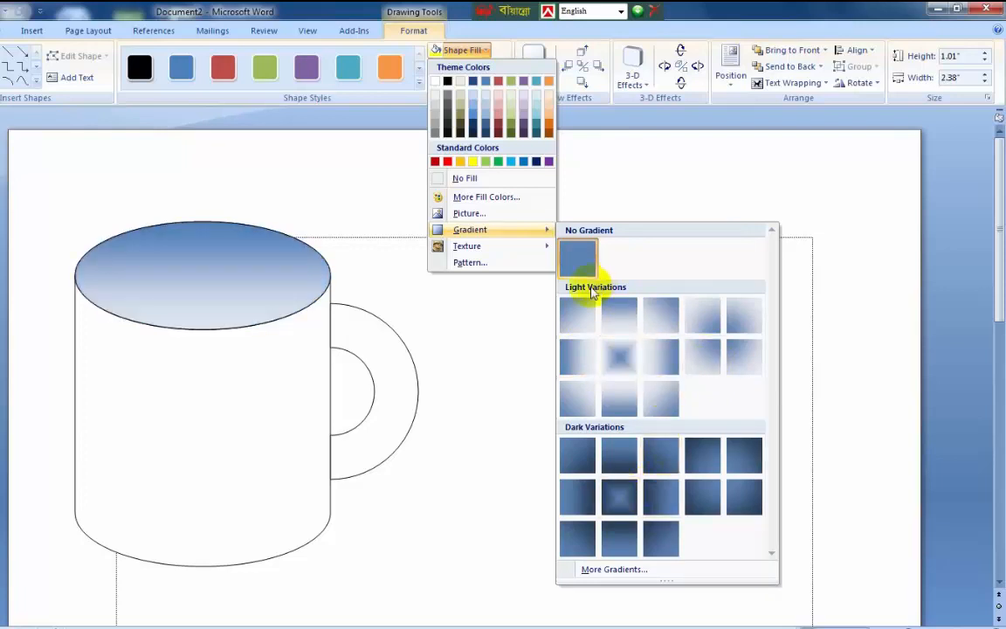
{"action": "left_click", "coordinate": [578, 314]}
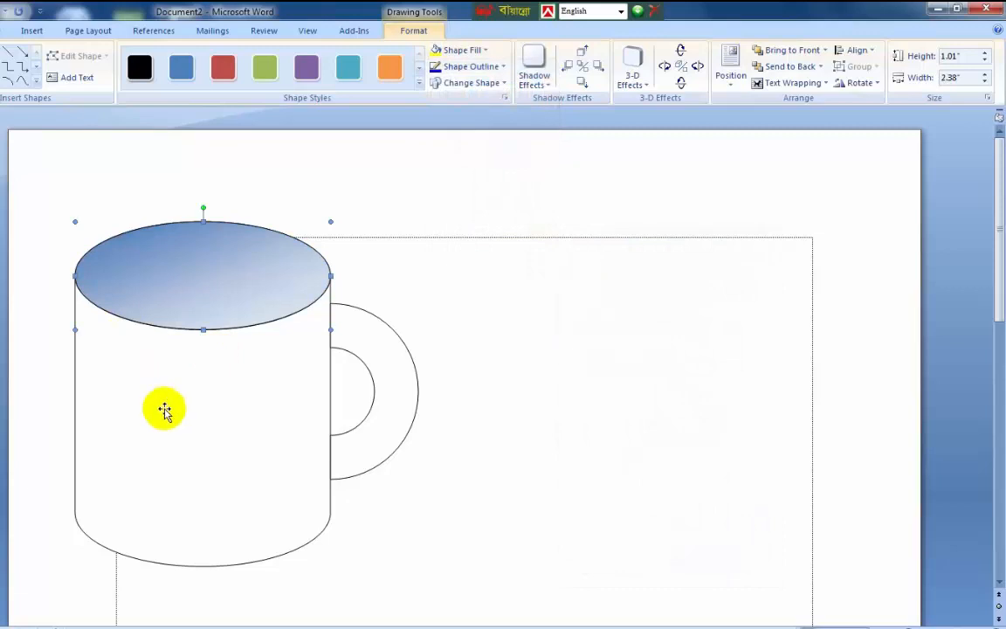
- Fill the can body with the Jellyfish picture from Sample Pictures
{"action": "left_click", "coordinate": [176, 437]}
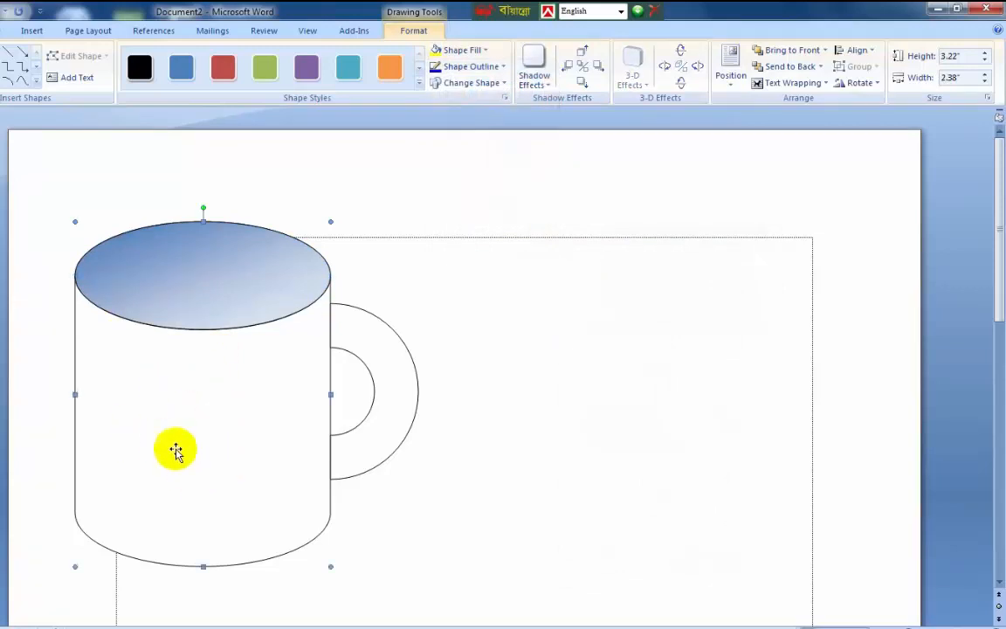
{"action": "left_click", "coordinate": [477, 50]}
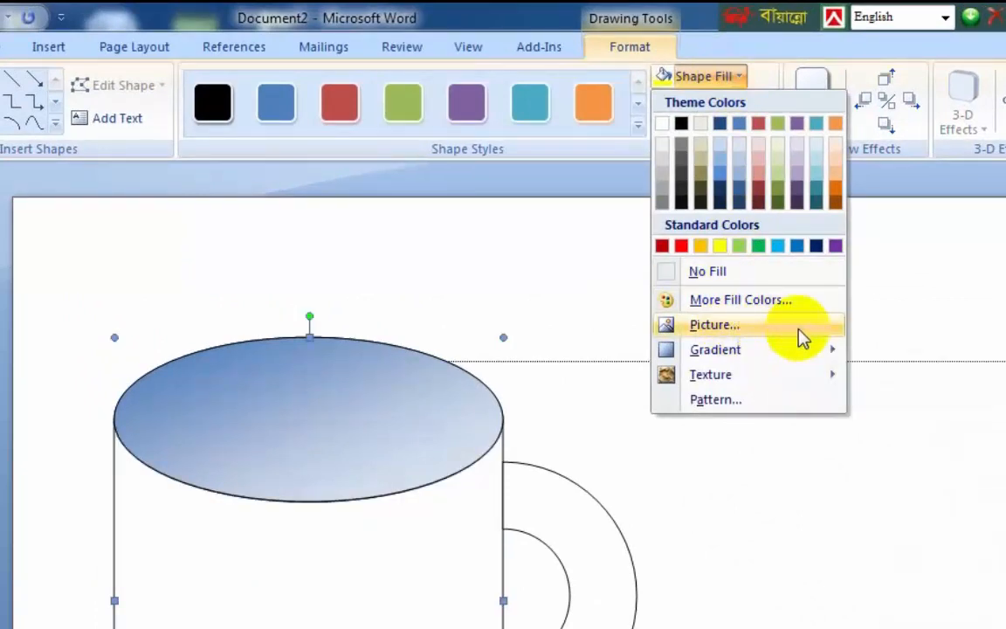
{"action": "left_click", "coordinate": [800, 336]}
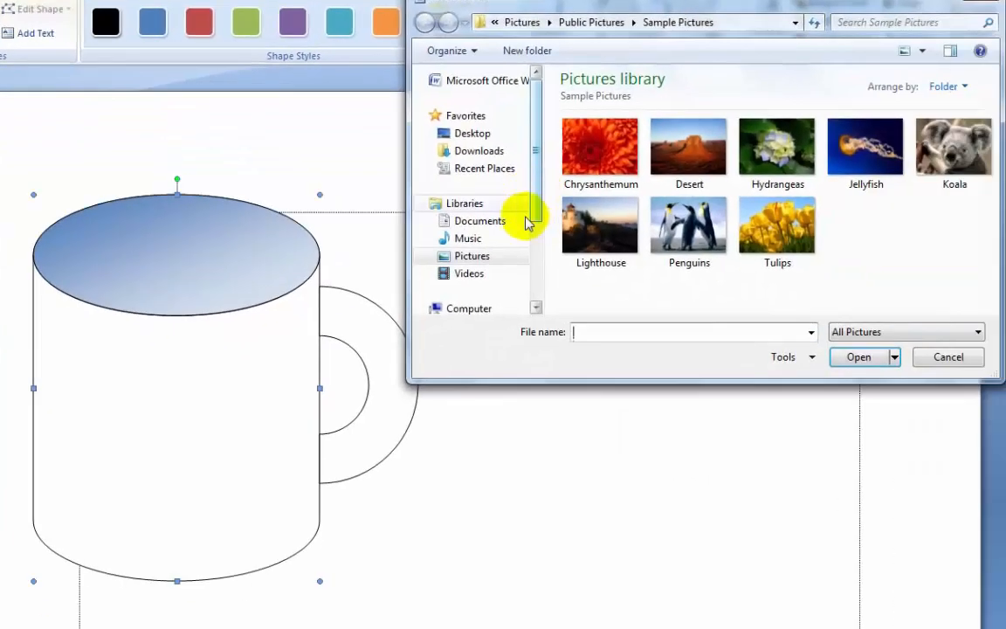
{"action": "left_click", "coordinate": [860, 156]}
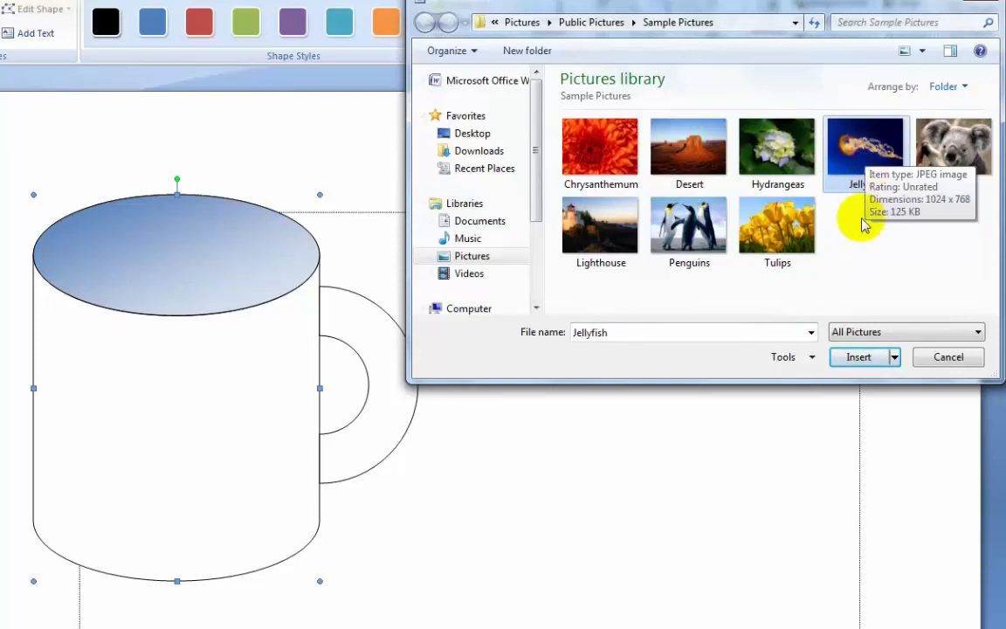
{"action": "left_click", "coordinate": [861, 354]}
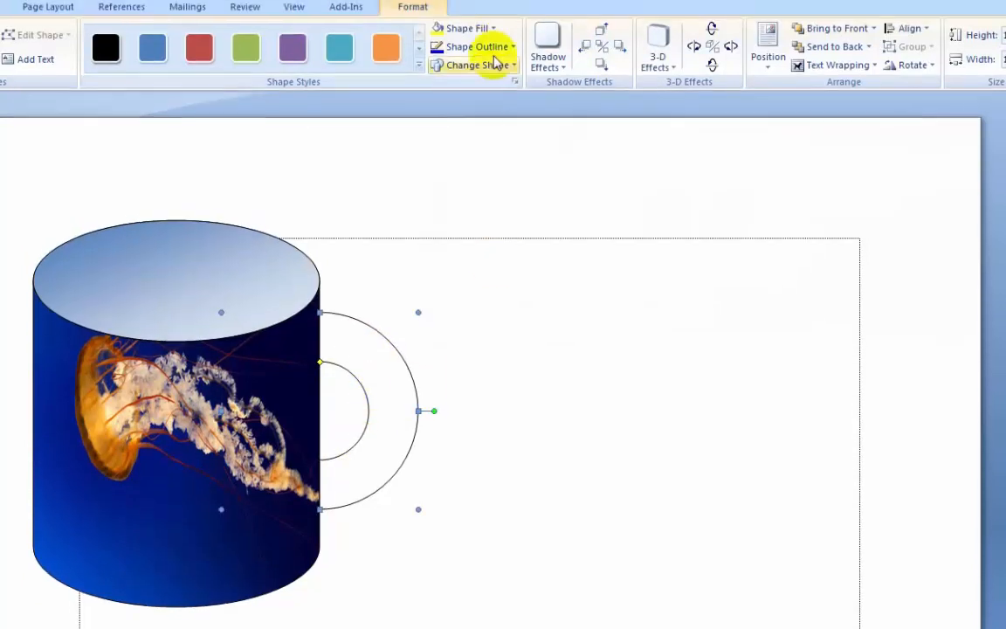
- Fill the block arc handle with the Chrysanthemum picture from Sample Pictures
{"action": "left_click", "coordinate": [478, 30]}
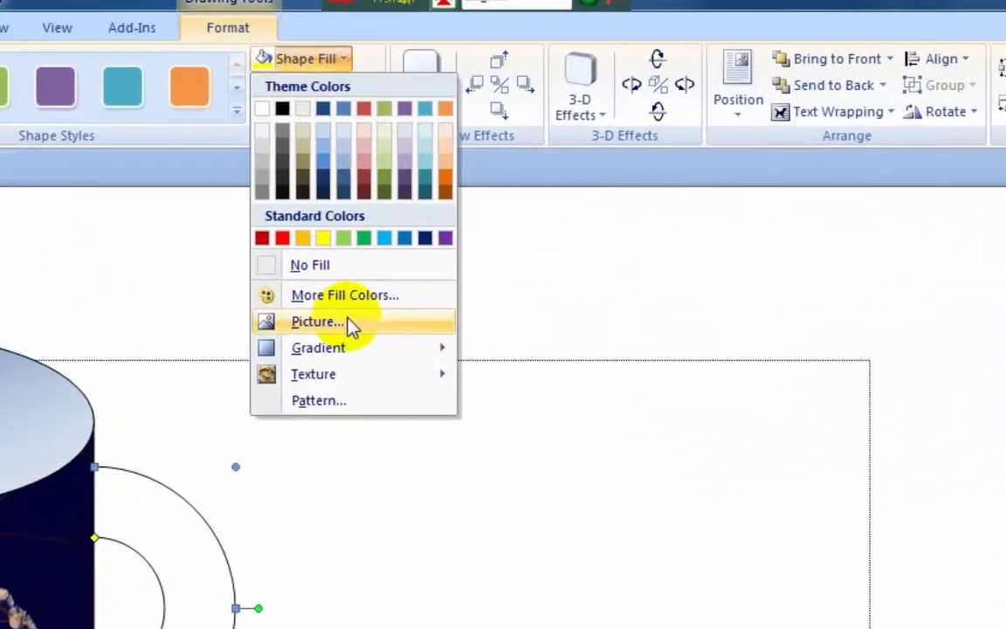
{"action": "left_click", "coordinate": [349, 324]}
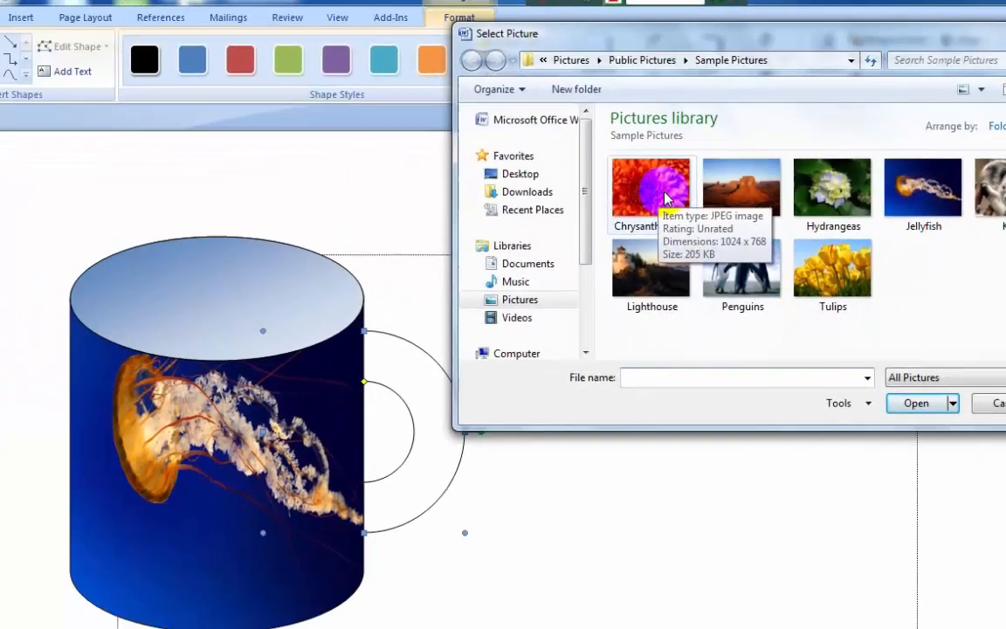
{"action": "left_click", "coordinate": [486, 300]}
{"action": "double_click", "coordinate": [678, 183]}
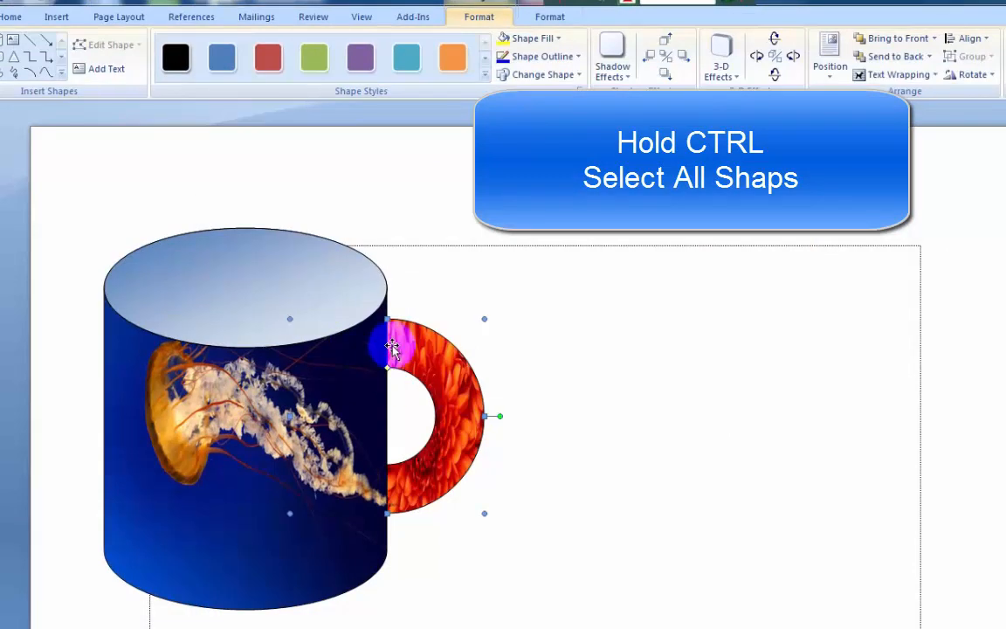
- Select the handle, can body and rim oval together and group them into one object
{"action": "left_click", "coordinate": [612, 308]}
{"action": "left_click", "coordinate": [258, 275]}
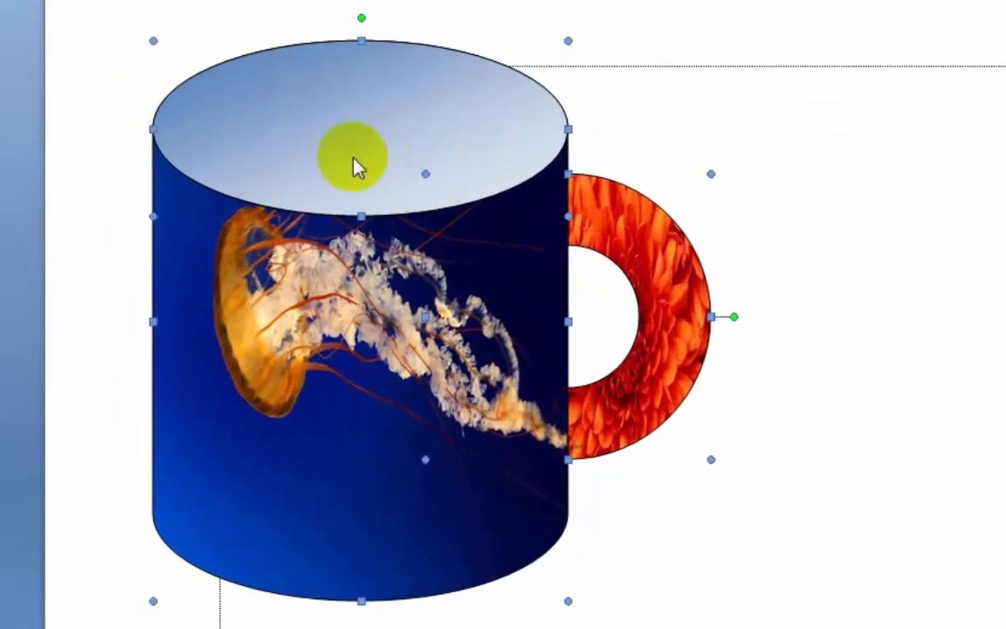
{"action": "right_click", "coordinate": [356, 166]}
{"action": "mouse_move", "coordinate": [428, 261]}
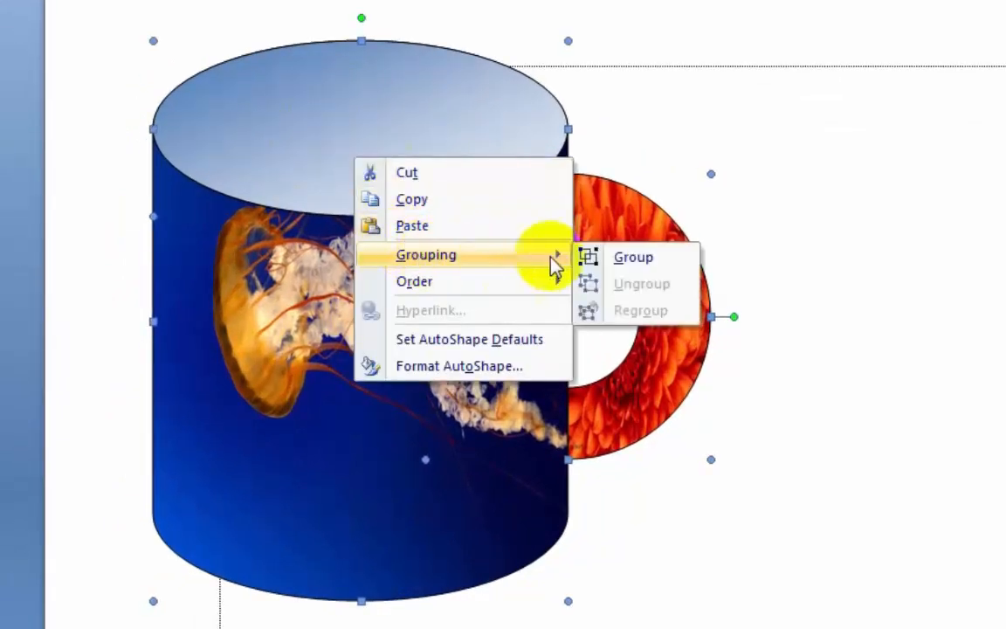
{"action": "left_click", "coordinate": [660, 259]}
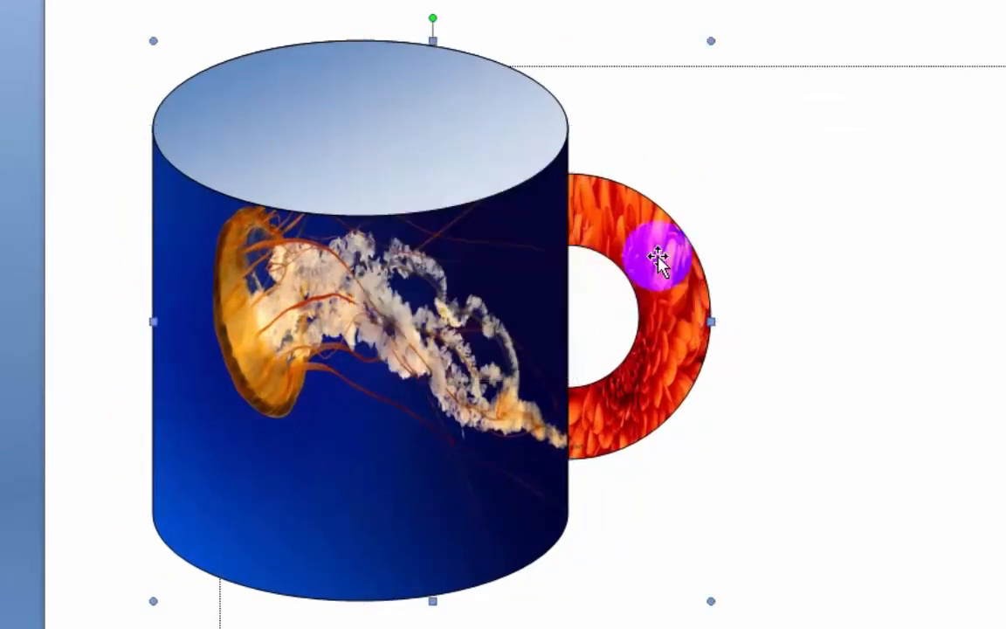
- Copy the grouped mug, paste a duplicate, and place it beside the original at the same height
{"action": "right_click", "coordinate": [307, 295]}
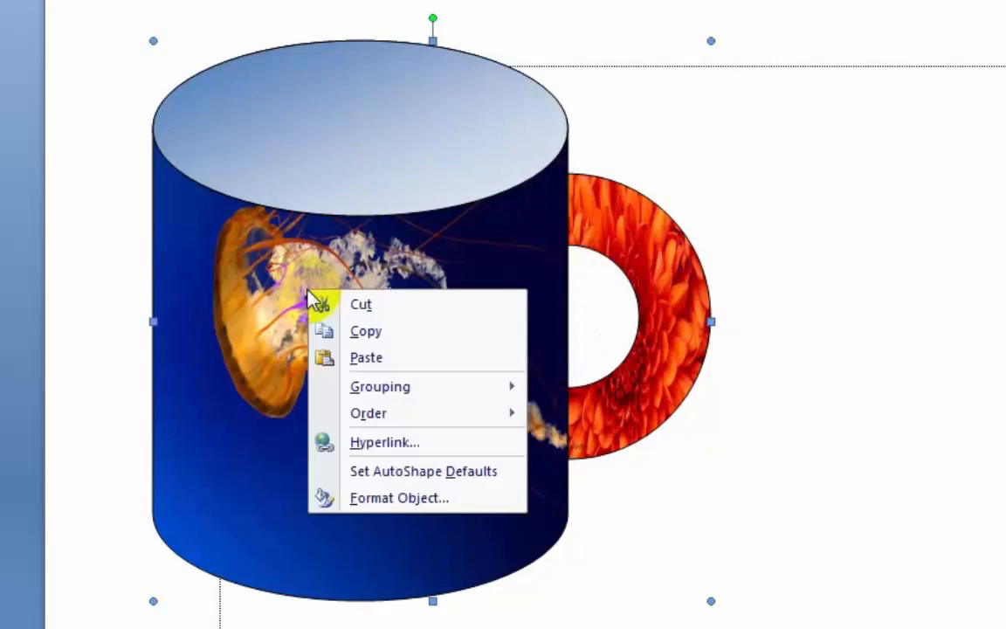
{"action": "left_click", "coordinate": [371, 334]}
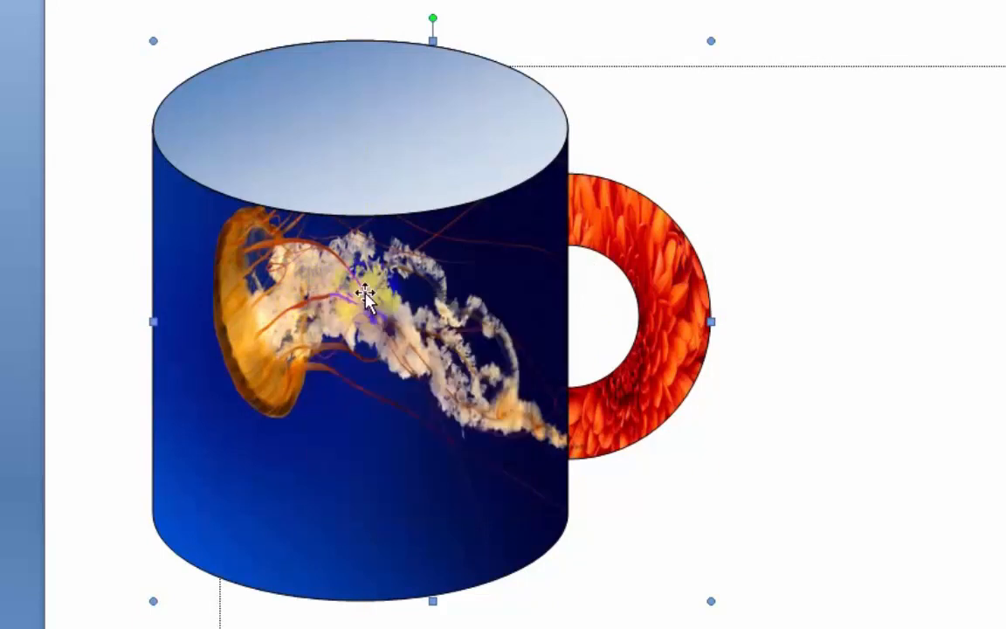
{"action": "right_click", "coordinate": [367, 294]}
{"action": "left_click", "coordinate": [403, 359]}
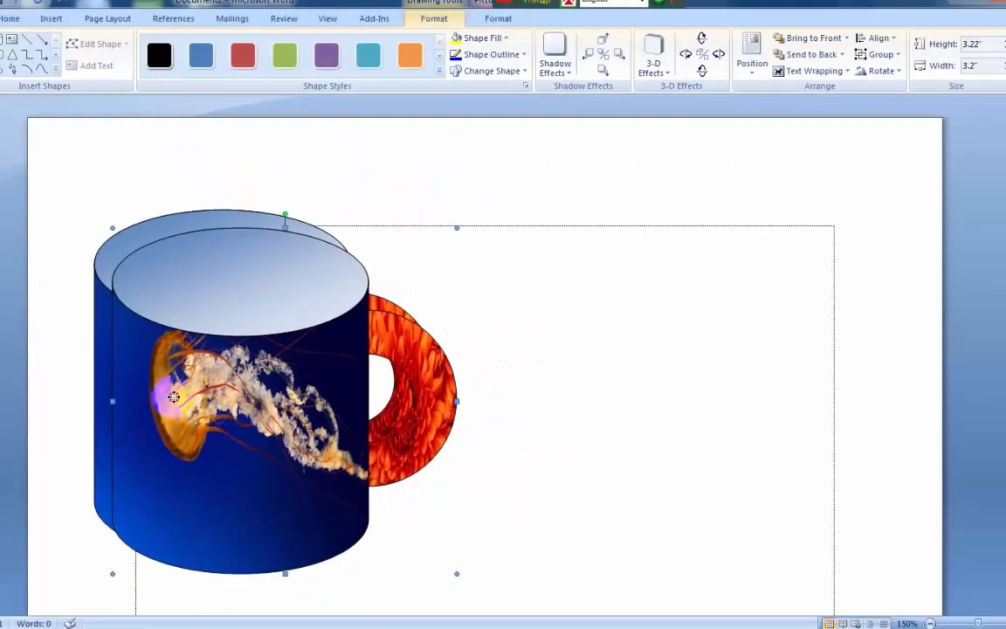
{"action": "left_click_drag", "start_coordinate": [229, 363], "coordinate": [583, 347]}
{"action": "left_click_drag", "start_coordinate": [432, 383], "coordinate": [522, 384]}
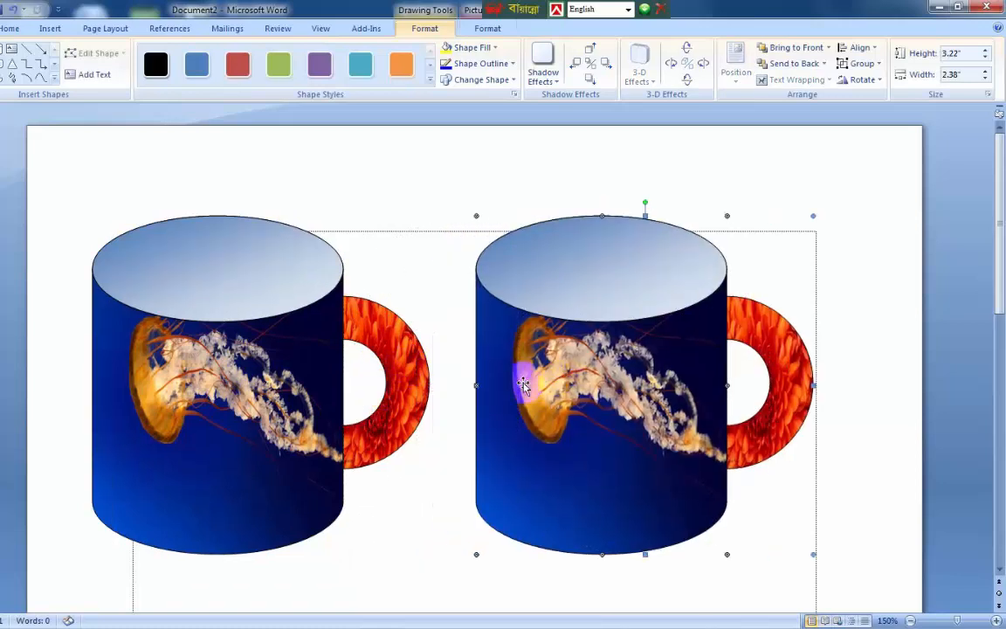
{"action": "left_click", "coordinate": [682, 287]}
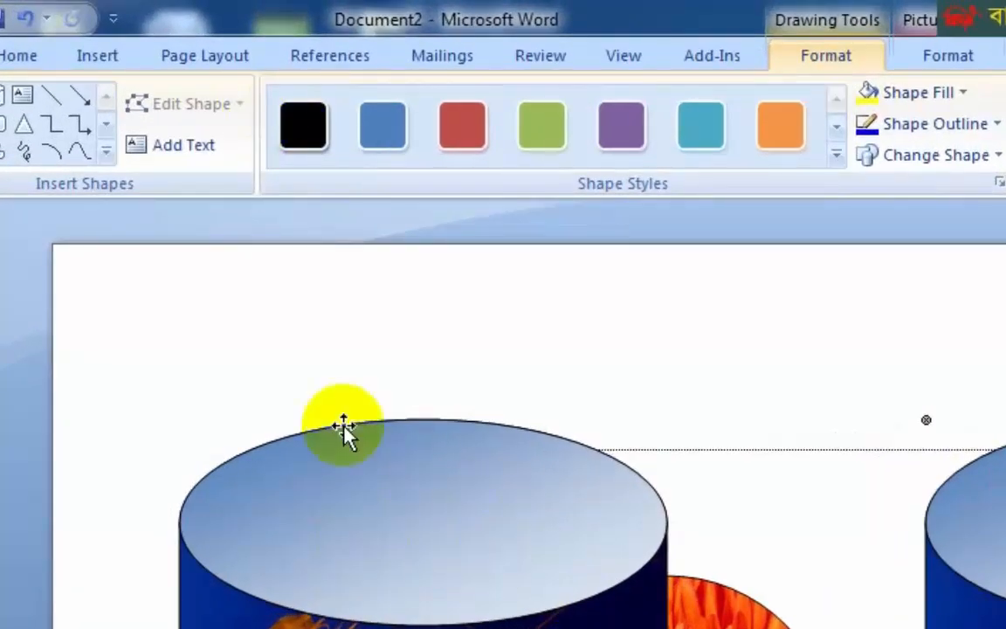
- Insert WordArt reading "ICT BARI" in the upward-slanting solid black style from the gallery's first row
{"action": "left_click", "coordinate": [103, 52]}
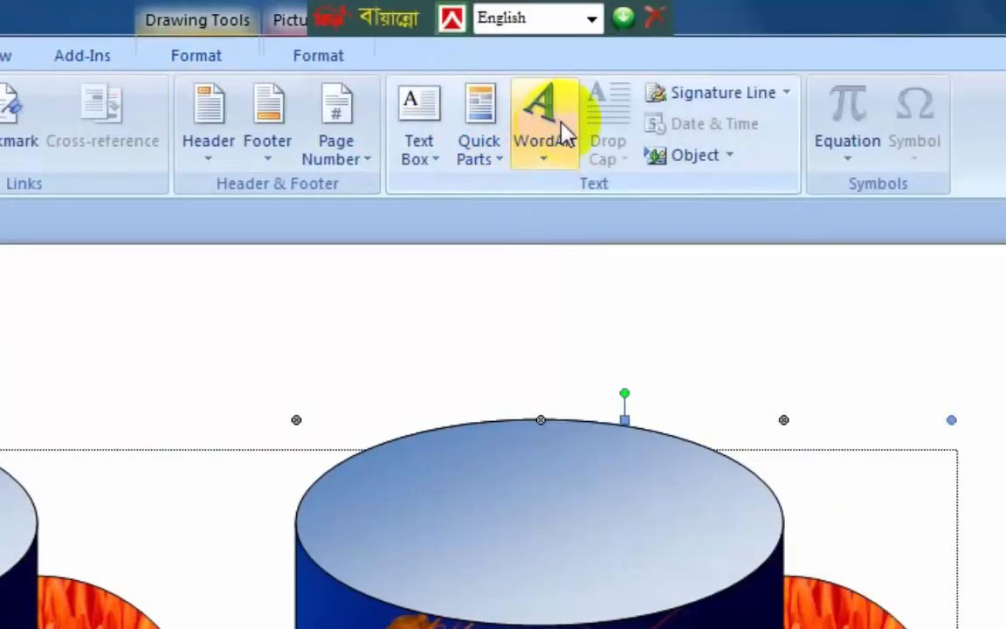
{"action": "left_click", "coordinate": [564, 136]}
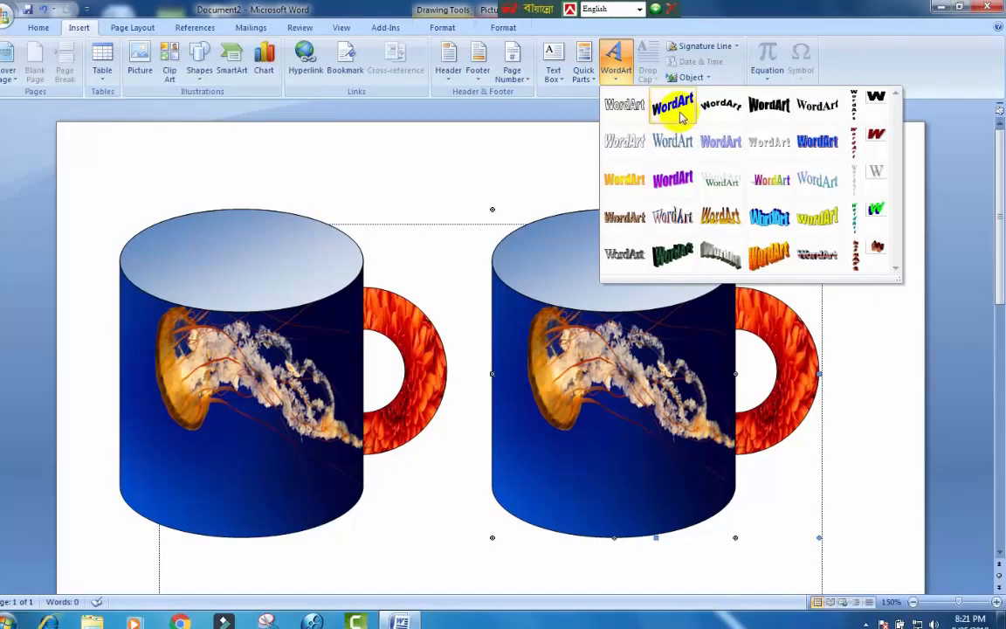
{"action": "left_click", "coordinate": [681, 114]}
{"action": "left_click_drag", "start_coordinate": [474, 160], "coordinate": [591, 158]}
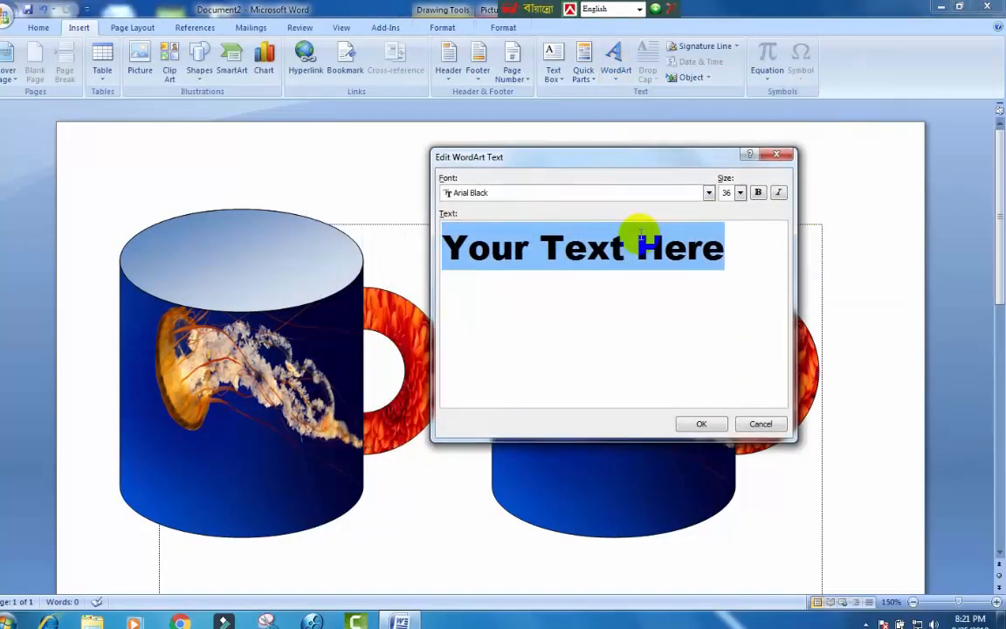
{"action": "key", "text": "Delete"}
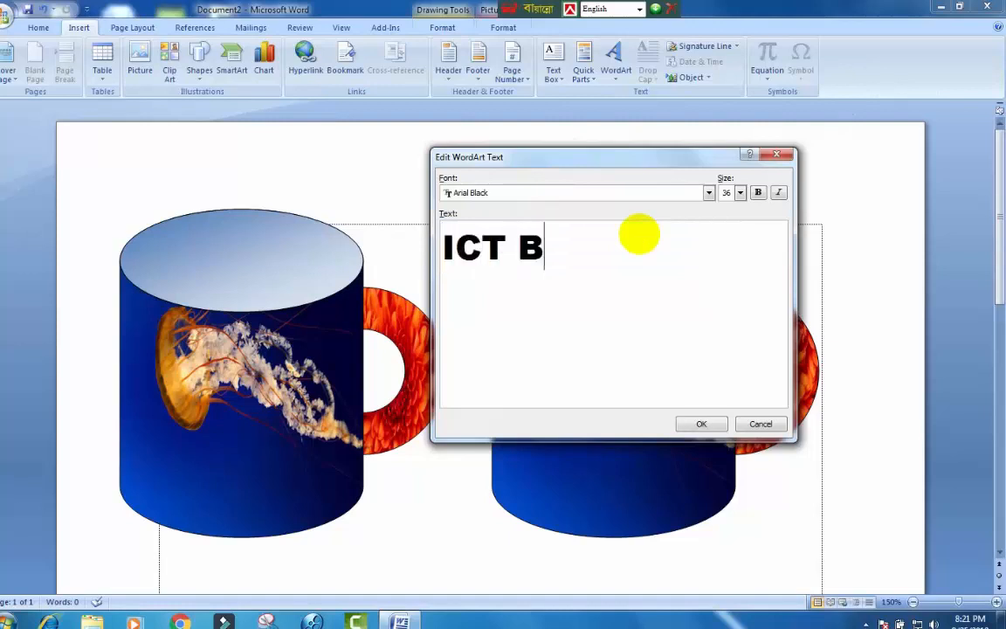
{"action": "type", "text": "ICT BARI"}
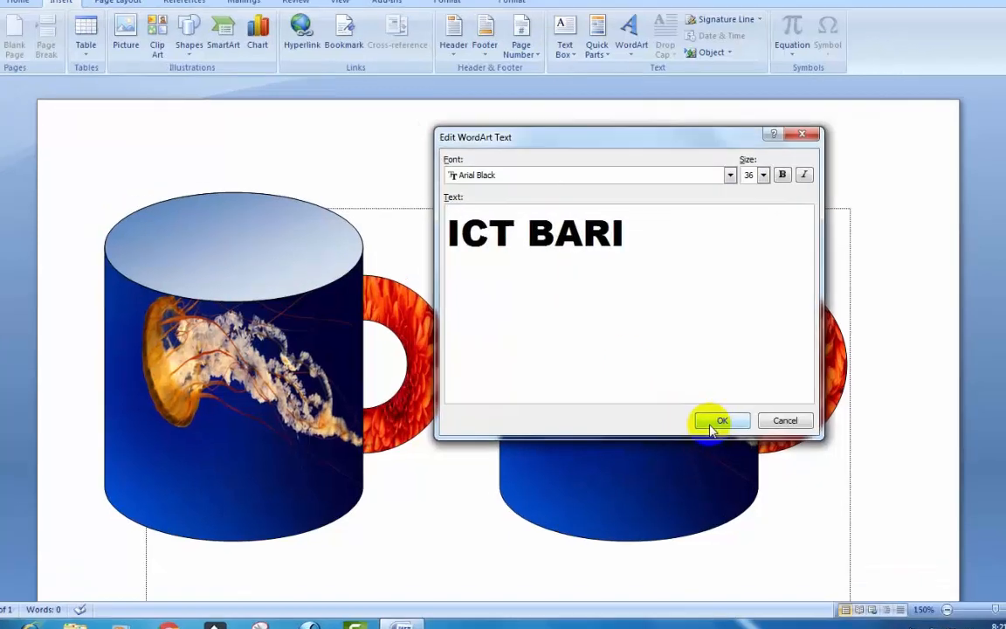
{"action": "left_click", "coordinate": [711, 426]}
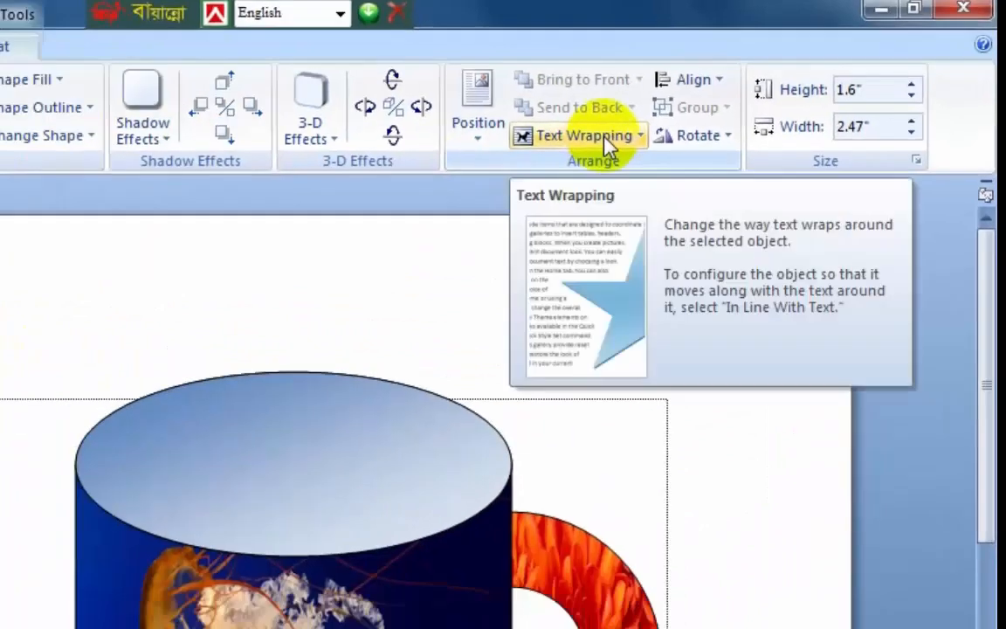
- Set the ICT BARI WordArt's text wrapping to In Front of Text and fill its letters with white
{"action": "left_click", "coordinate": [520, 168]}
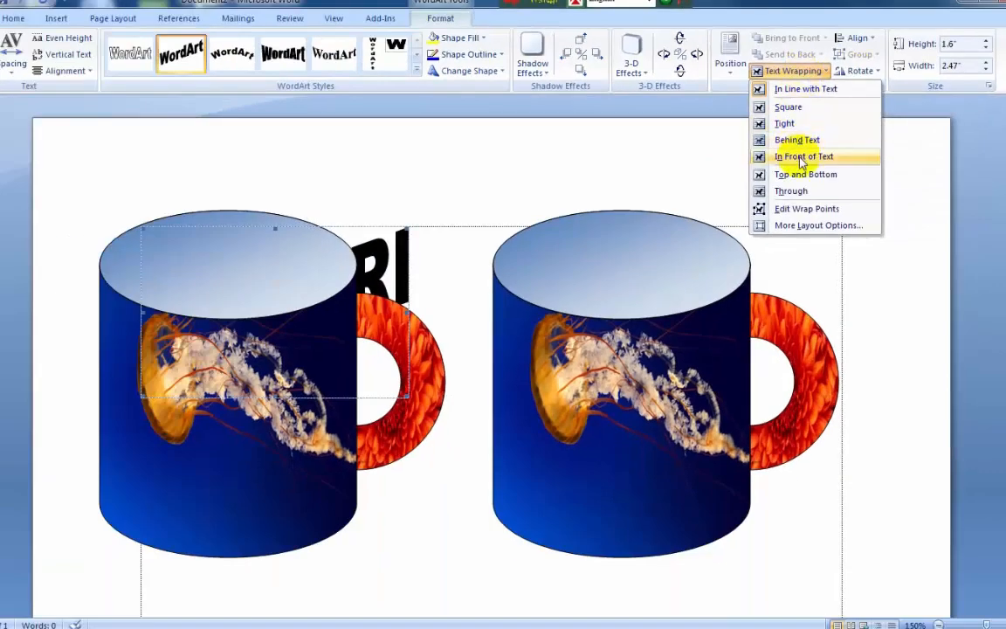
{"action": "left_click", "coordinate": [808, 157]}
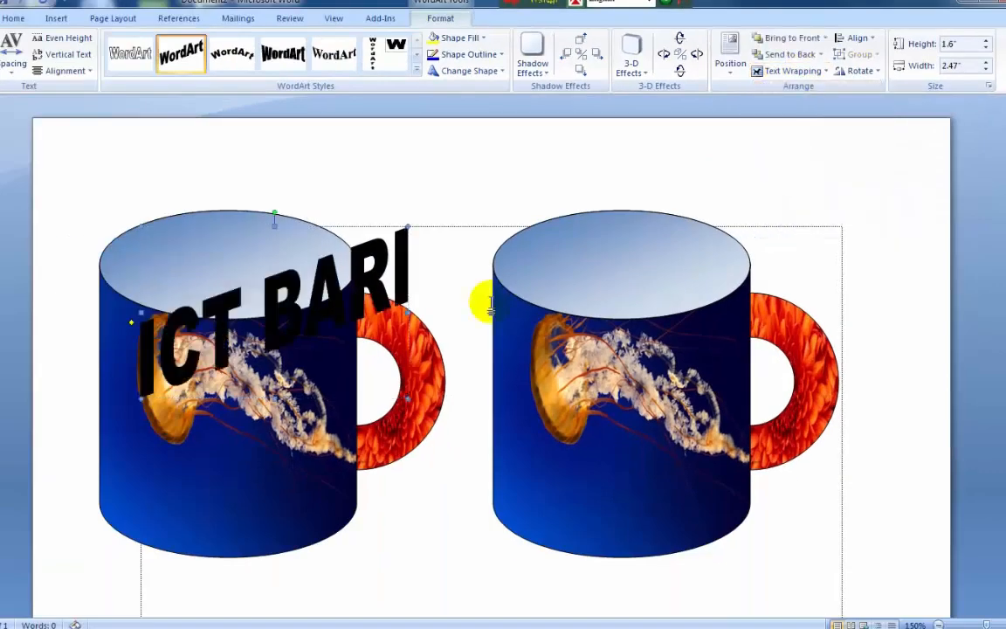
{"action": "left_click", "coordinate": [485, 39]}
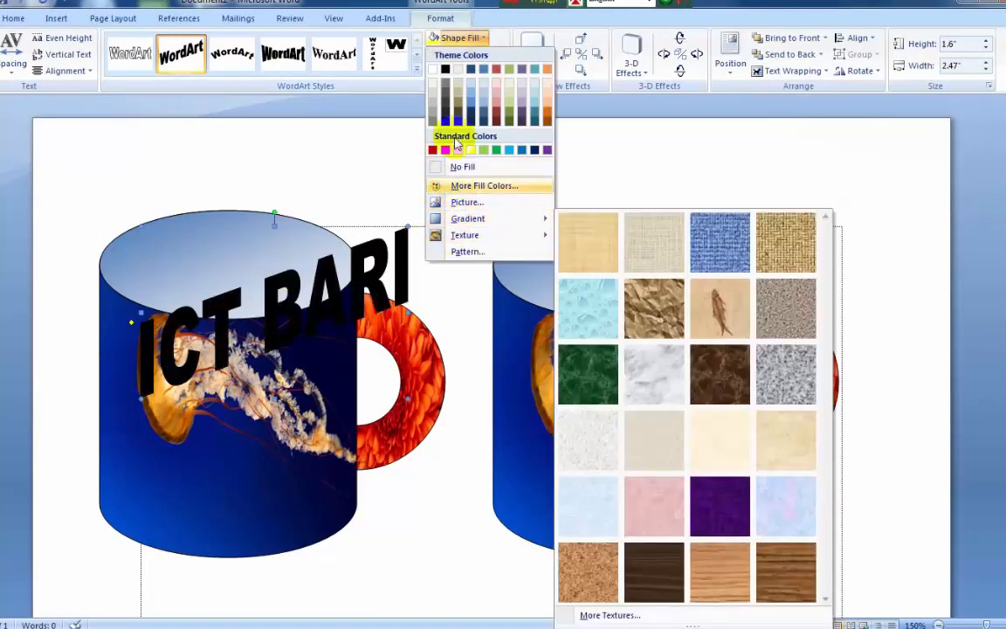
{"action": "left_click", "coordinate": [434, 72]}
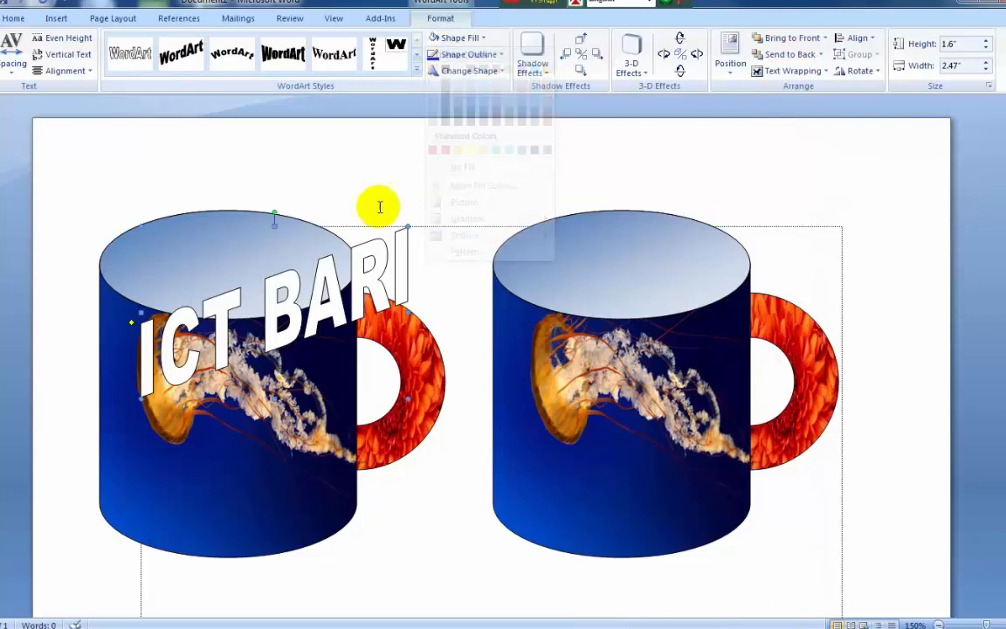
- Shrink the ICT BARI WordArt to about 0.68" high and 1.28" wide and place it below the jellyfish on the original mug
{"action": "left_click_drag", "start_coordinate": [389, 250], "coordinate": [230, 323]}
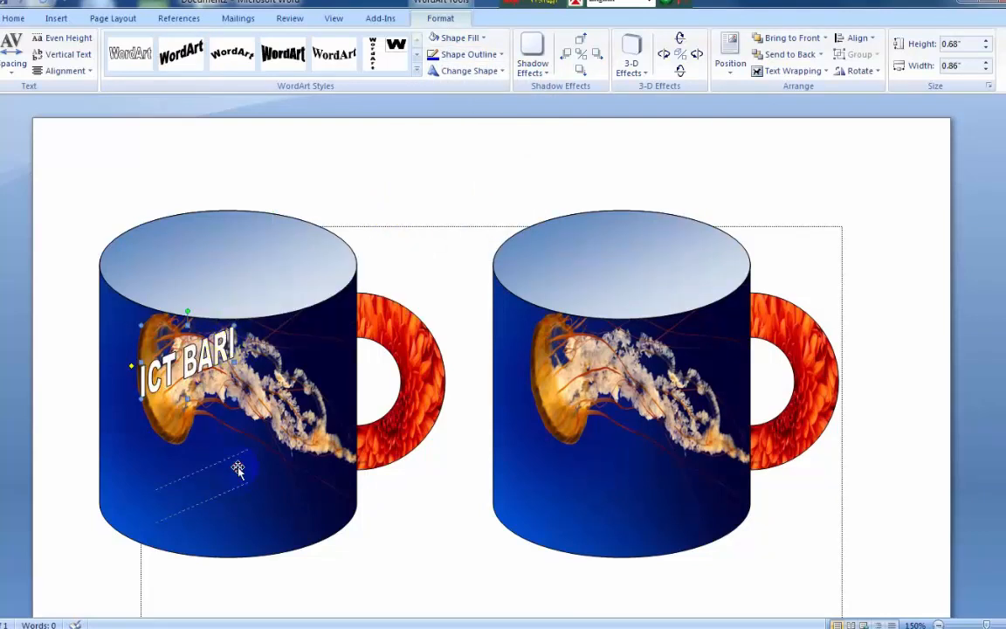
{"action": "left_click_drag", "start_coordinate": [238, 470], "coordinate": [275, 482]}
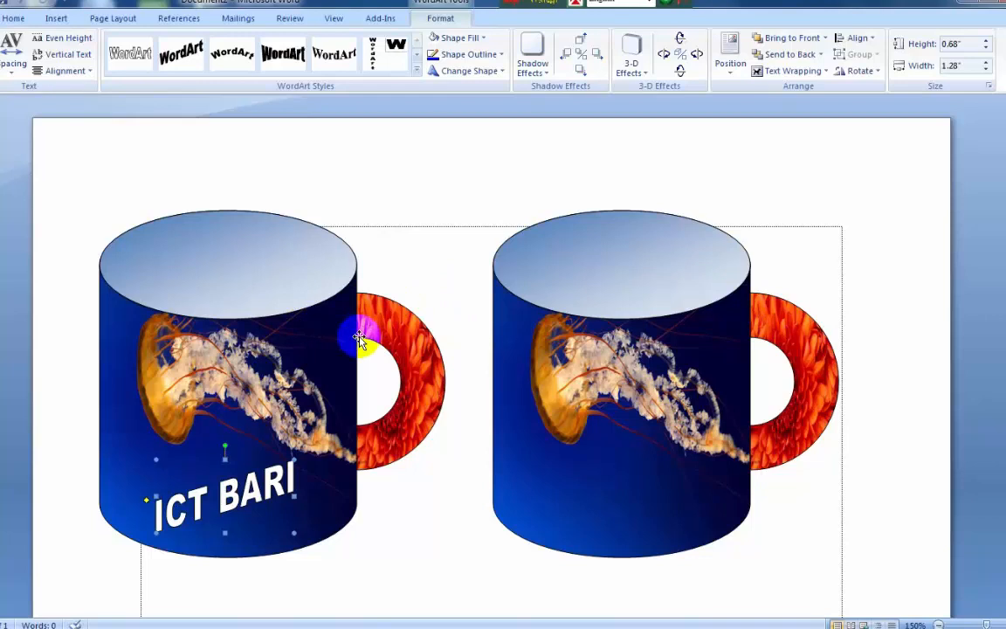
- Reposition both mugs slightly lower and farther right, keeping them side by side with a small gap between them
{"action": "left_click_drag", "start_coordinate": [214, 333], "coordinate": [284, 364]}
{"action": "left_click", "coordinate": [568, 367]}
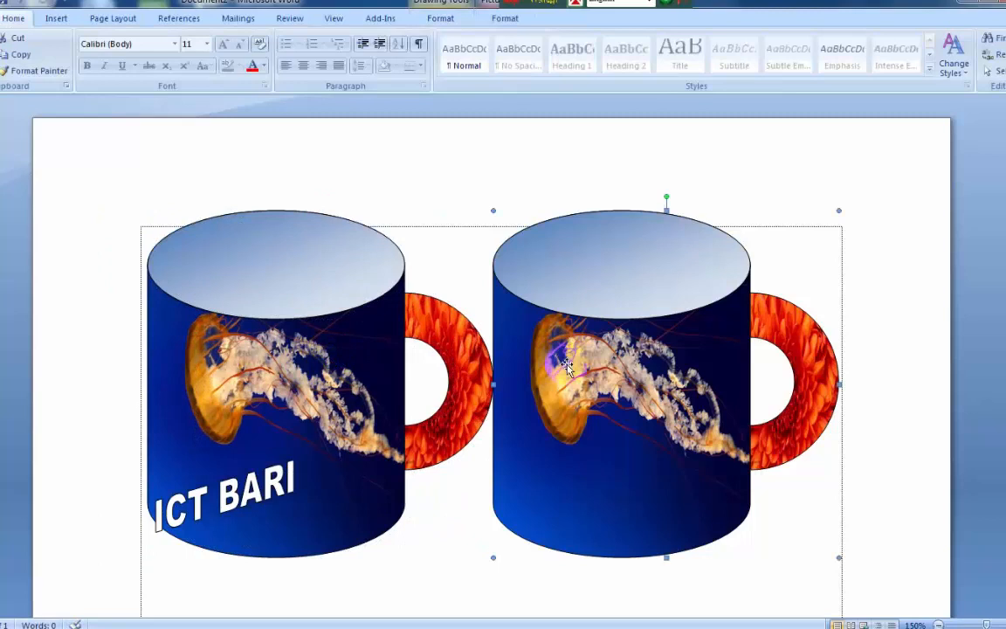
{"action": "left_click_drag", "start_coordinate": [601, 374], "coordinate": [660, 359]}
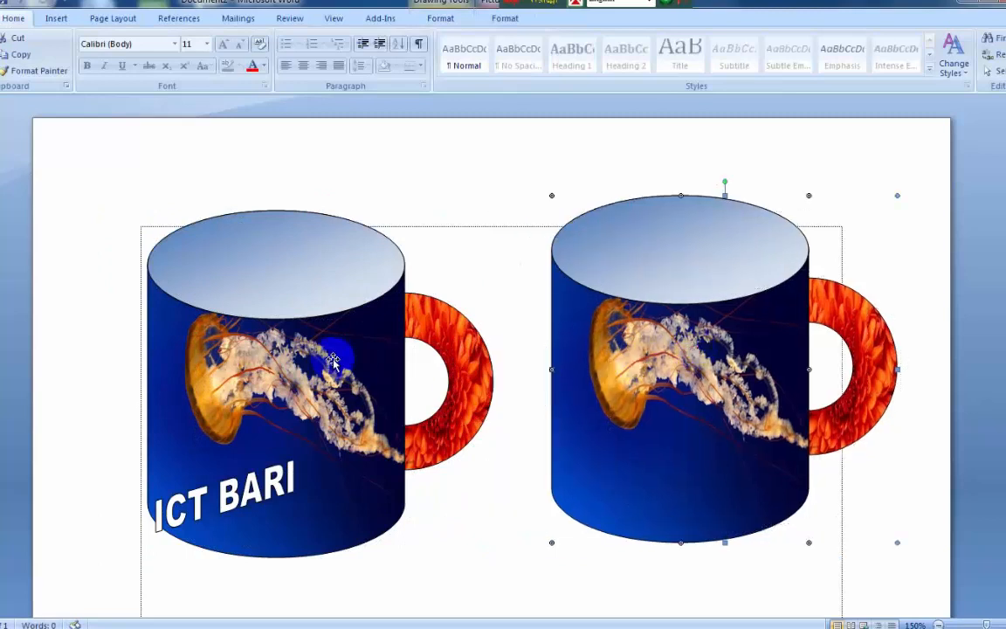
{"action": "left_click", "coordinate": [306, 366]}
{"action": "left_click_drag", "start_coordinate": [305, 365], "coordinate": [347, 378]}
{"action": "left_click_drag", "start_coordinate": [602, 359], "coordinate": [603, 393]}
- Move the ICT BARI WordArt back onto the lower front of the original mug, below the jellyfish, and deselect it
{"action": "left_click", "coordinate": [229, 495]}
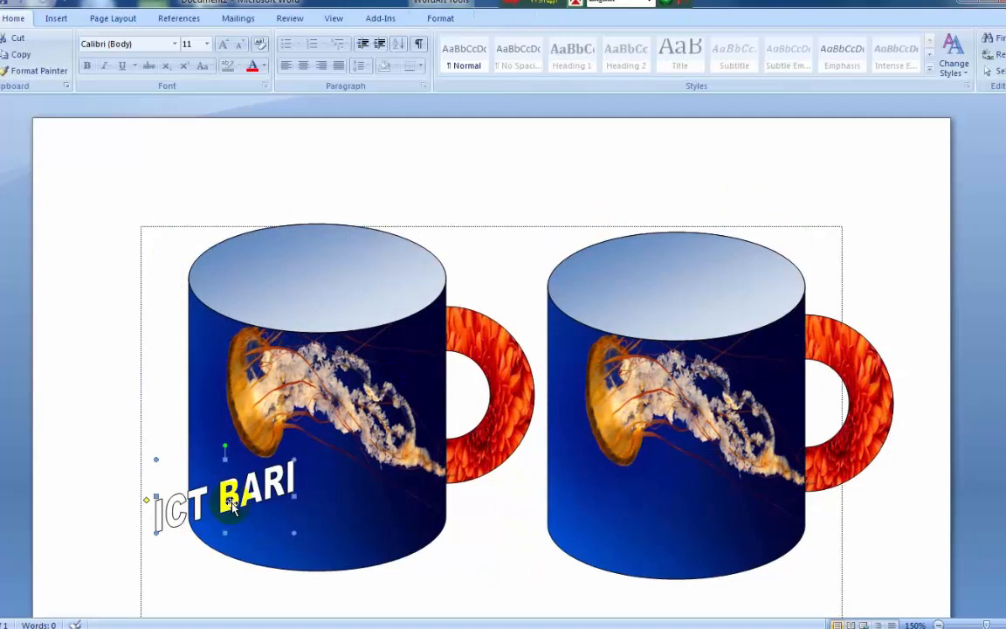
{"action": "left_click_drag", "start_coordinate": [285, 500], "coordinate": [306, 510]}
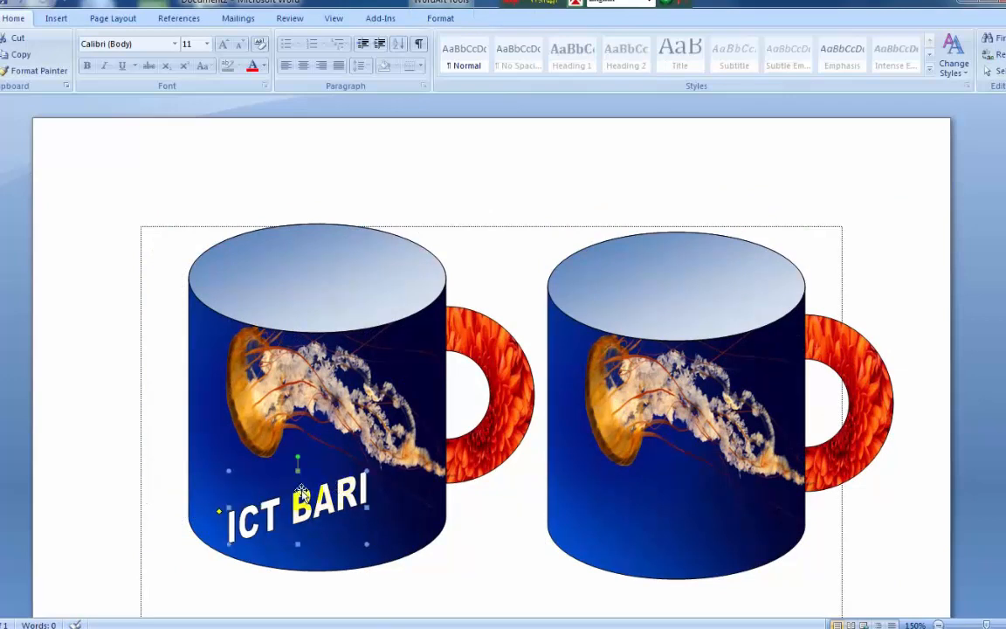
{"action": "left_click", "coordinate": [504, 264]}
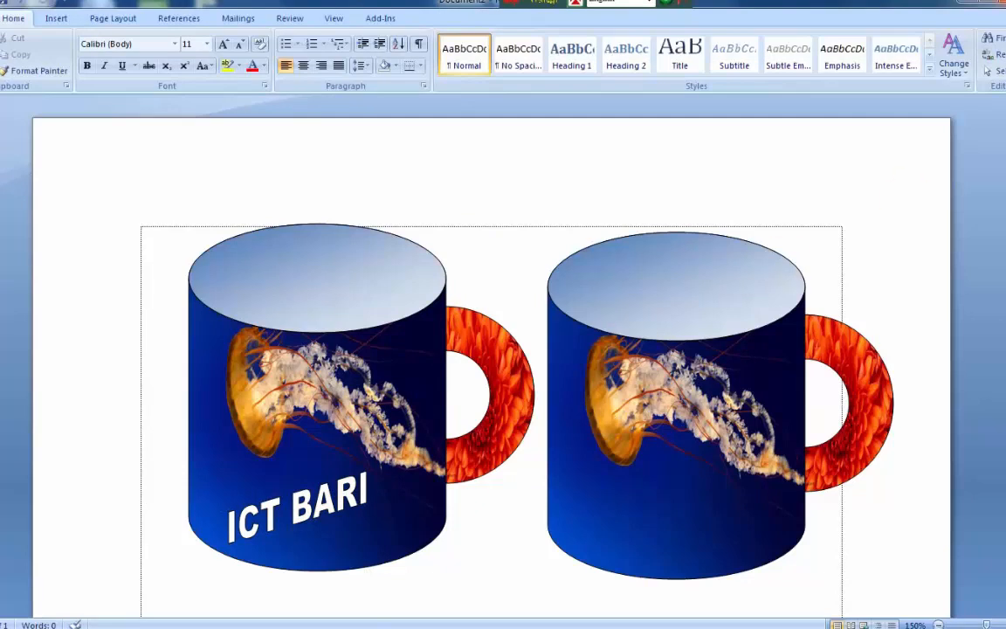
- Close the finished mug document
{"action": "left_click", "coordinate": [1000, 5]}
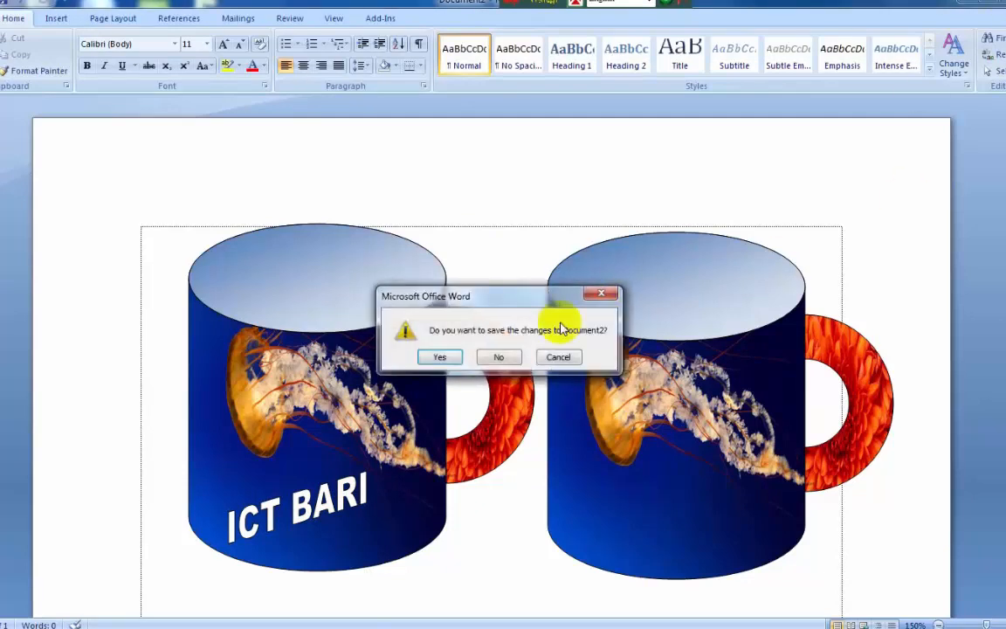